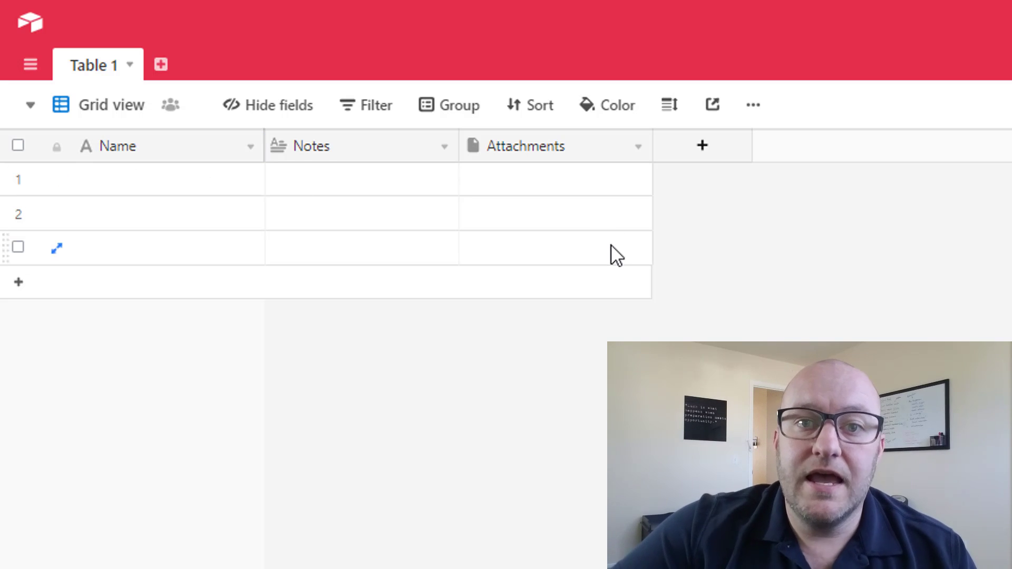
- Delete the Notes and Attachments fields from Table 1, leaving only Name
right_click(379, 152)
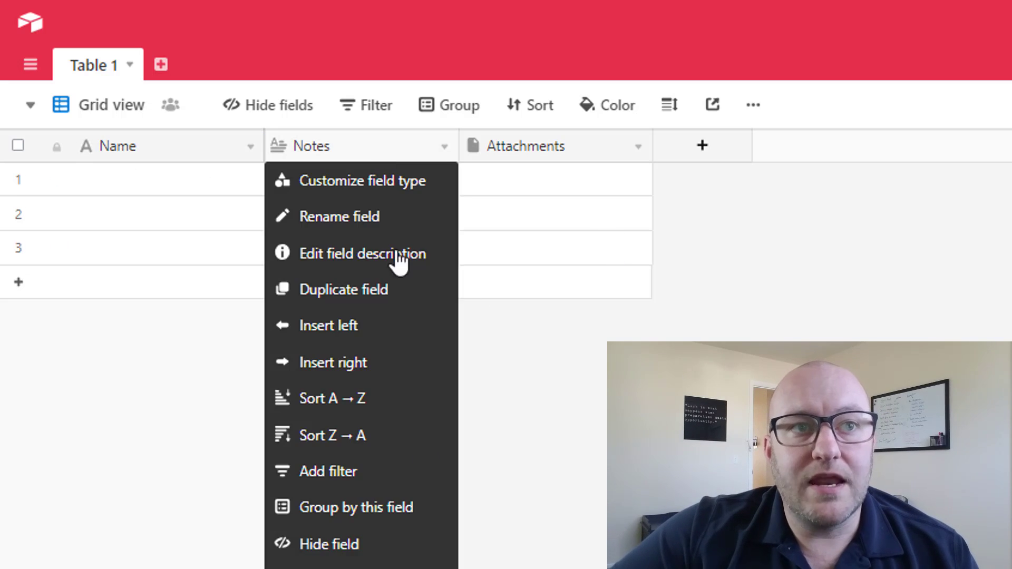
left_click(369, 565)
right_click(374, 148)
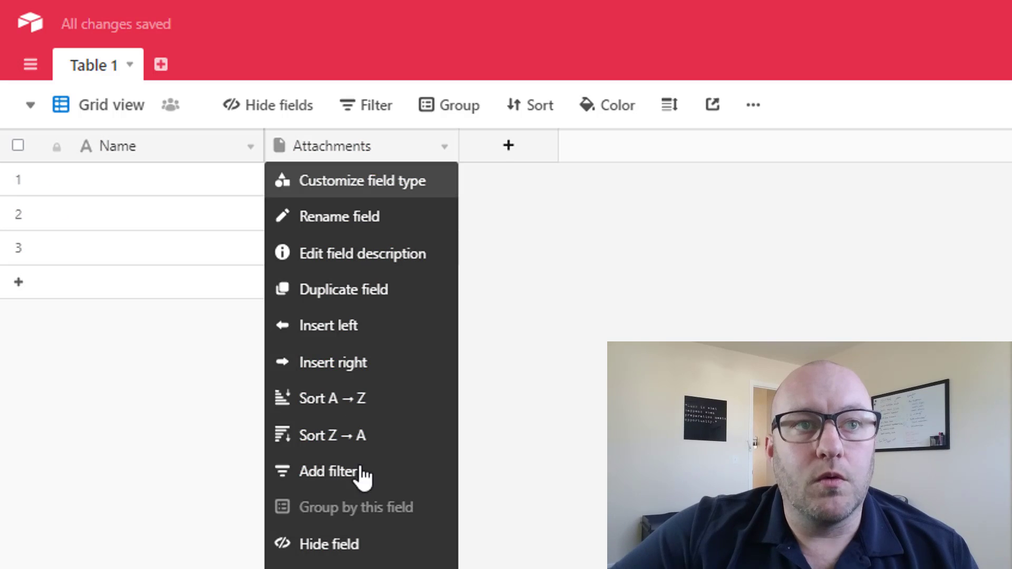
left_click(369, 565)
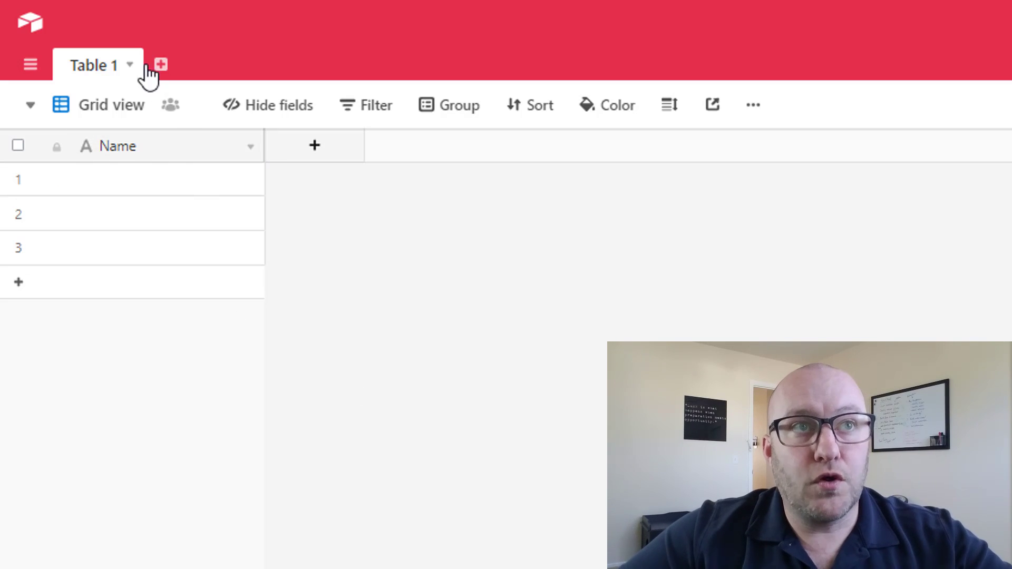
- Rename Table 1 to Contacts
left_click(130, 64)
left_click(118, 106)
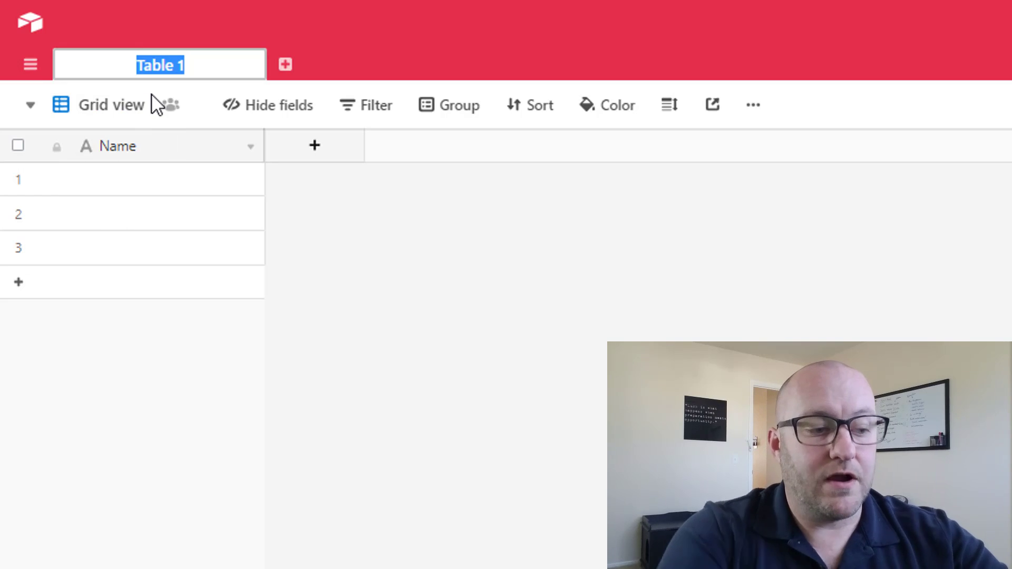
type("Cont")
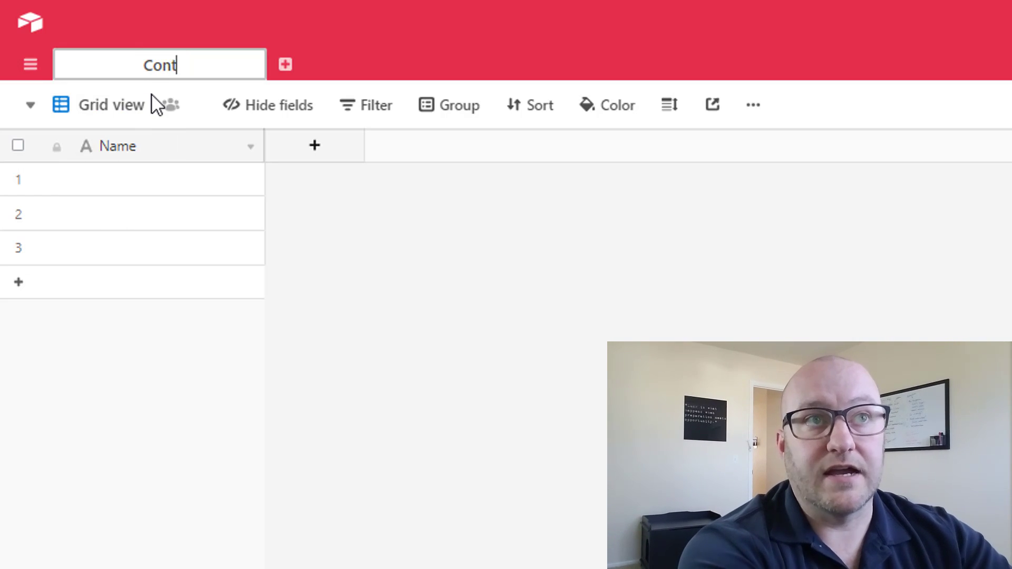
type("acts")
key("Return")
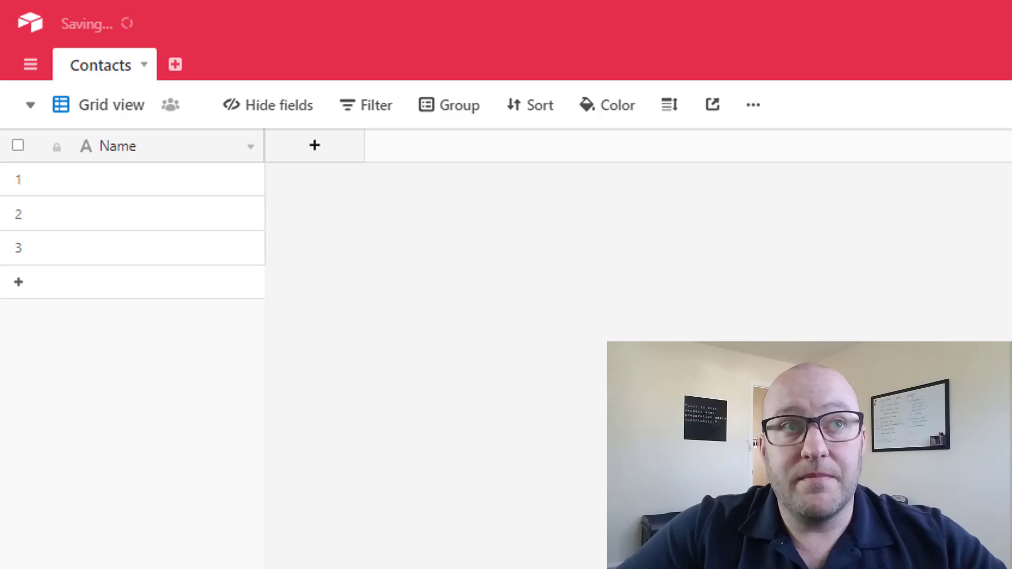
- Add empty tables named Consultations and Invoices, then return to Contacts
left_click(175, 65)
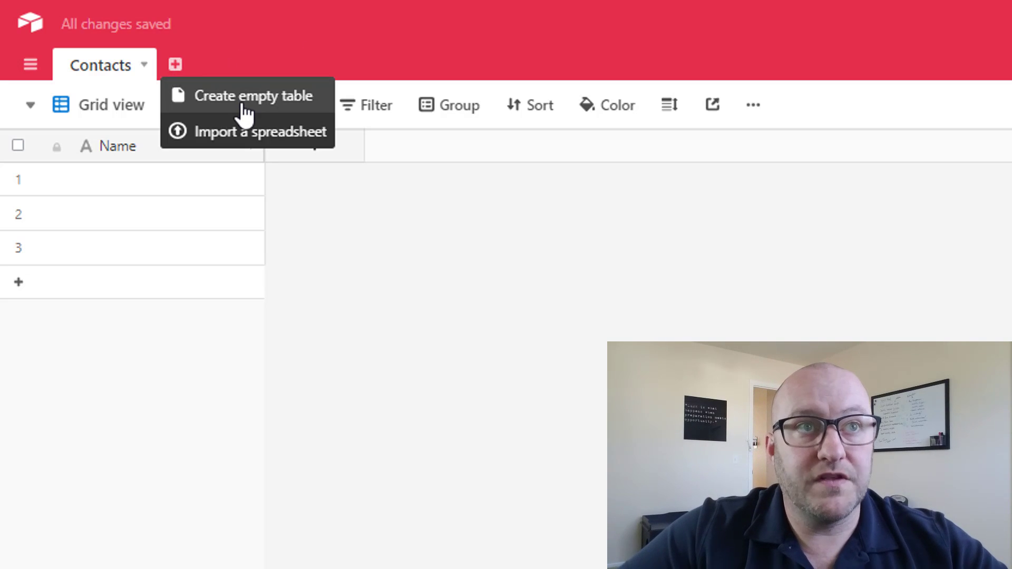
left_click(244, 96)
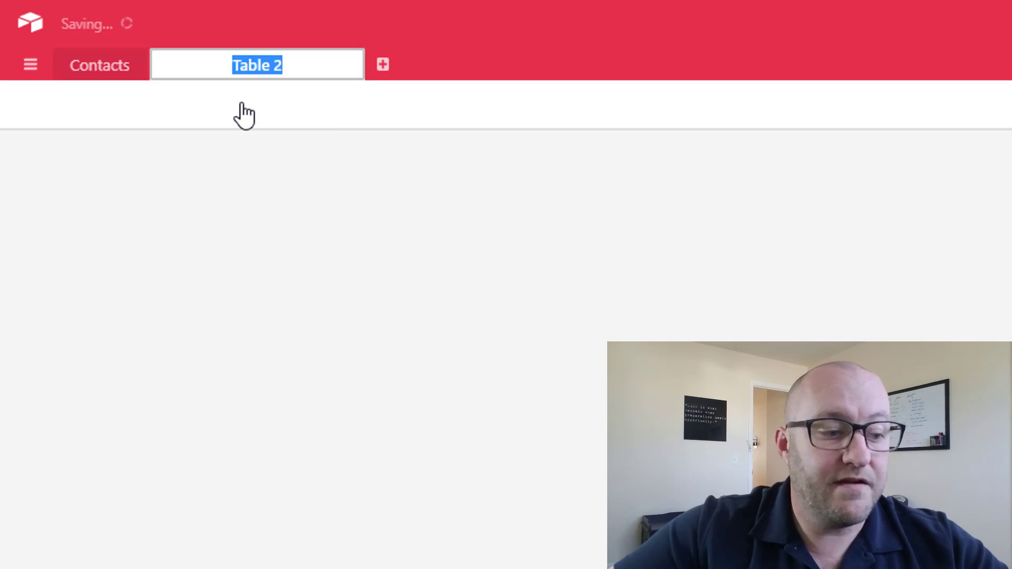
type("Consultations")
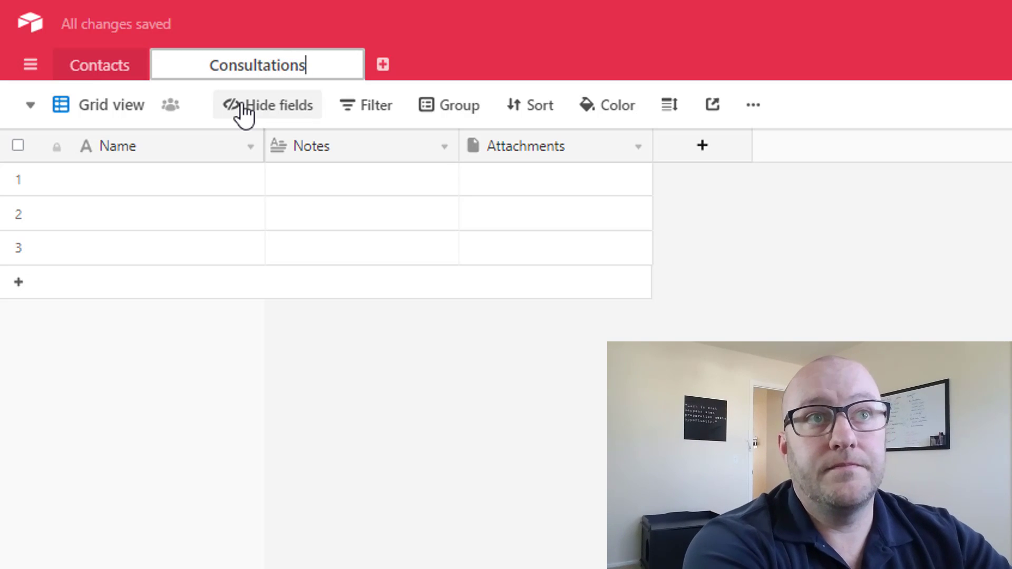
key("Return")
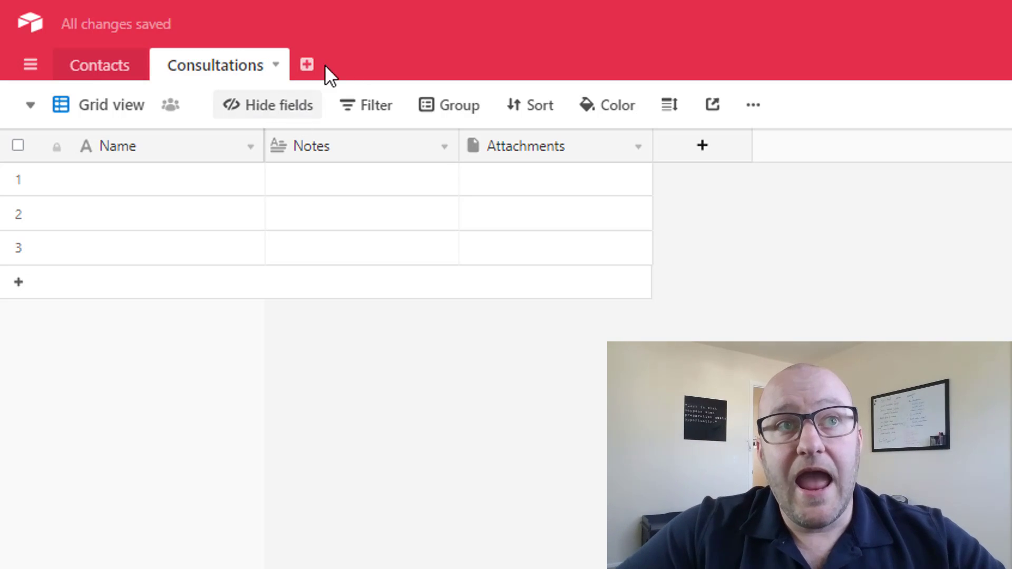
left_click(307, 65)
left_click(344, 103)
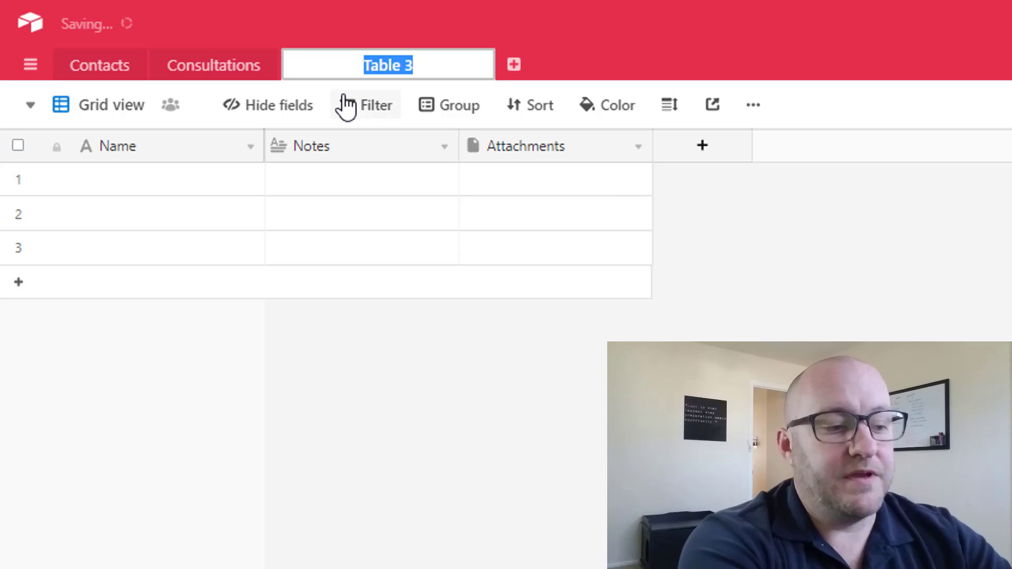
type("Invoices")
key("Return")
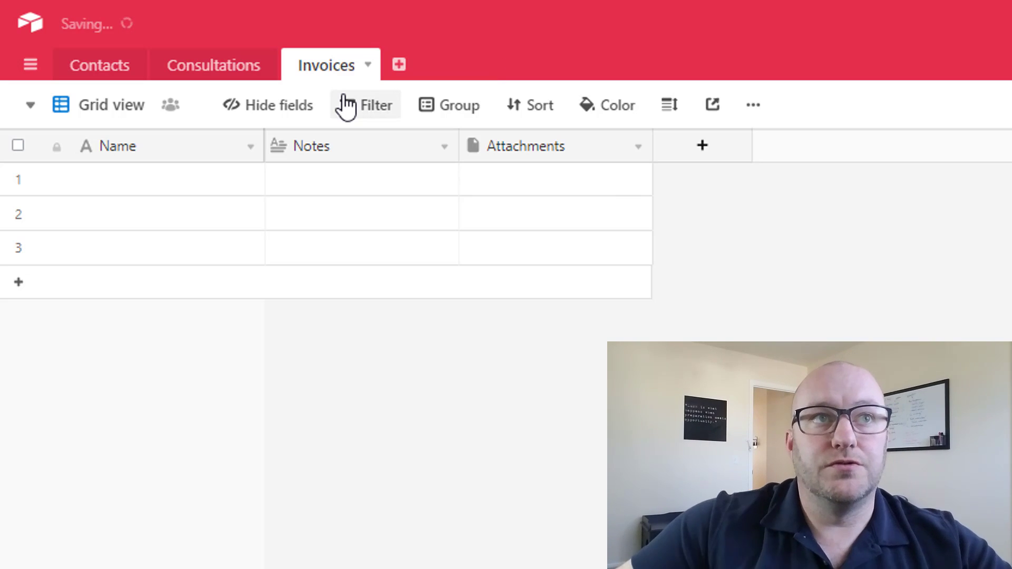
left_click(96, 63)
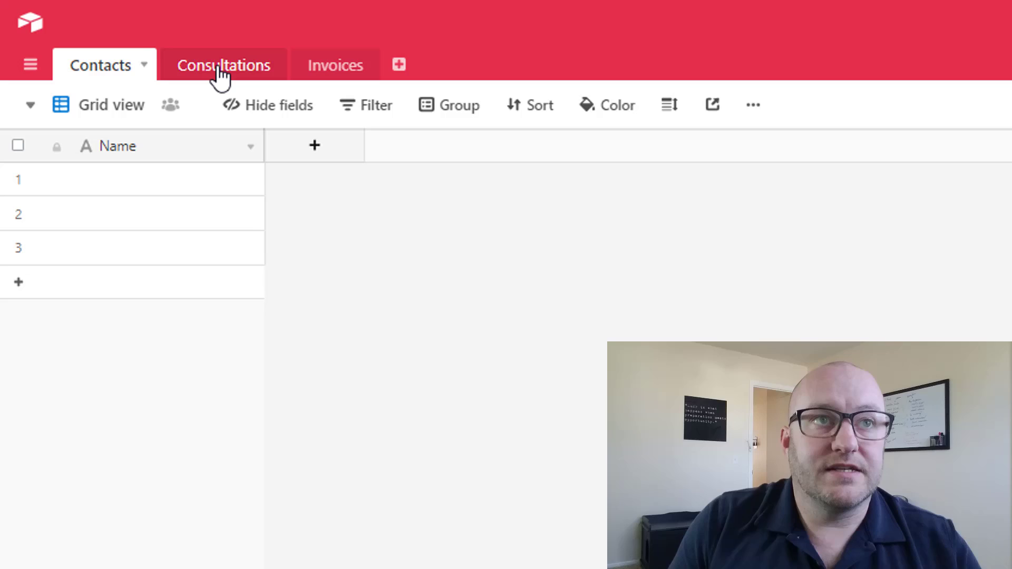
- Enter the contact's full name in row 1 and delete empty rows 2 and 3
left_click(249, 150)
left_click(331, 222)
left_click(210, 183)
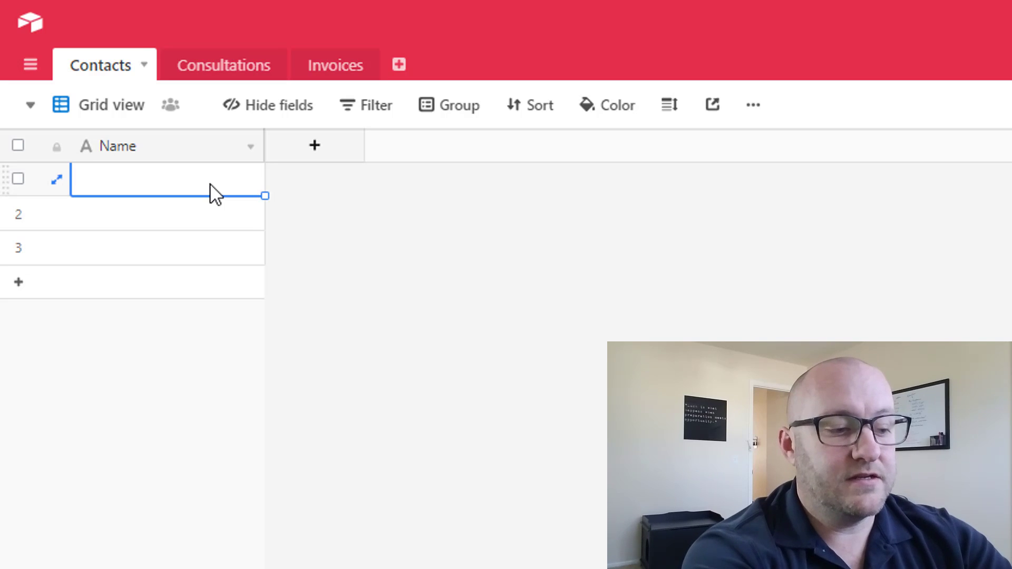
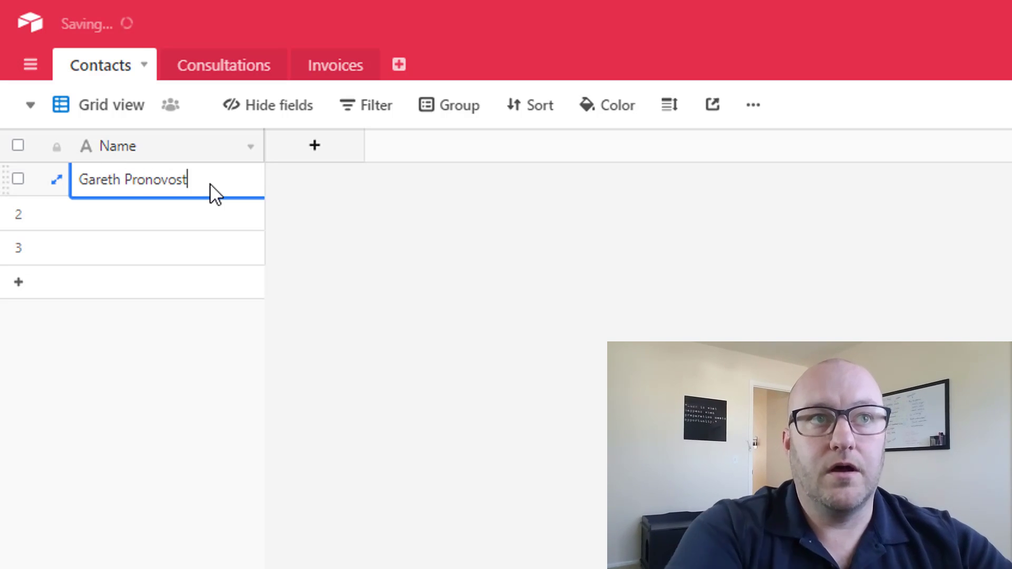
left_click(18, 212)
left_click(18, 246)
right_click(19, 246)
left_click(100, 305)
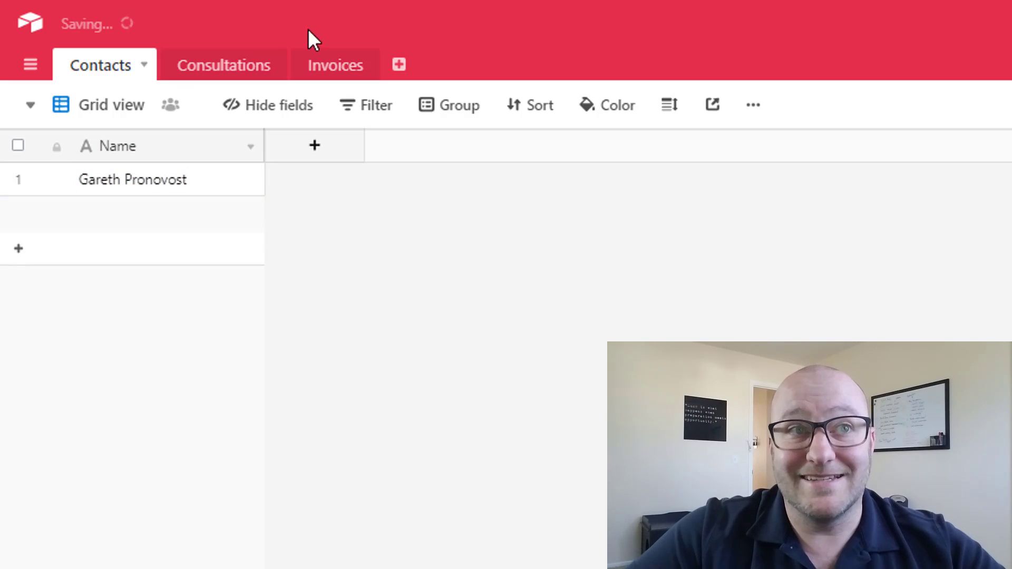
- Add an Invoice multiple select field with options 1001 and 1002
left_click(312, 147)
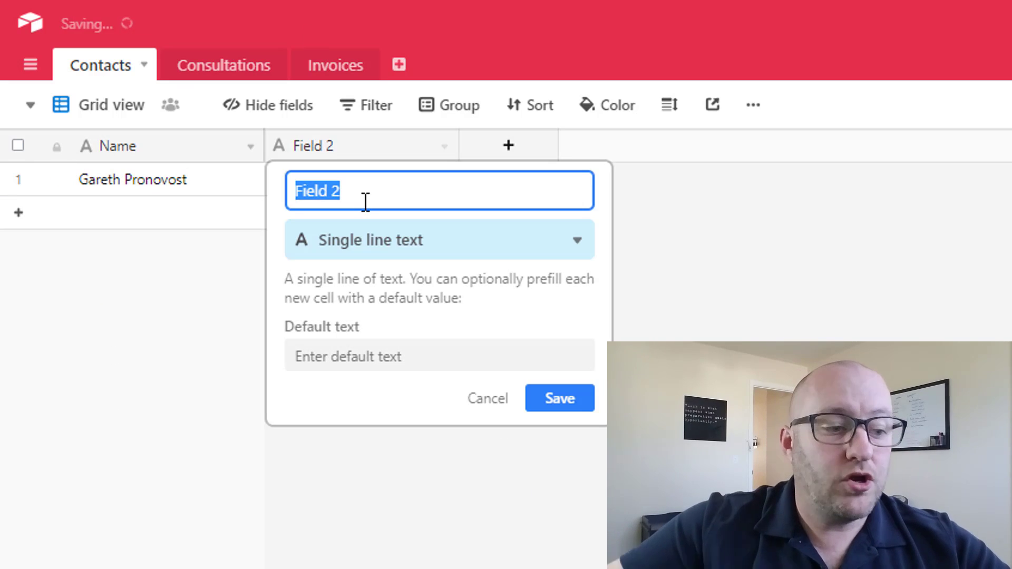
type("Invoice")
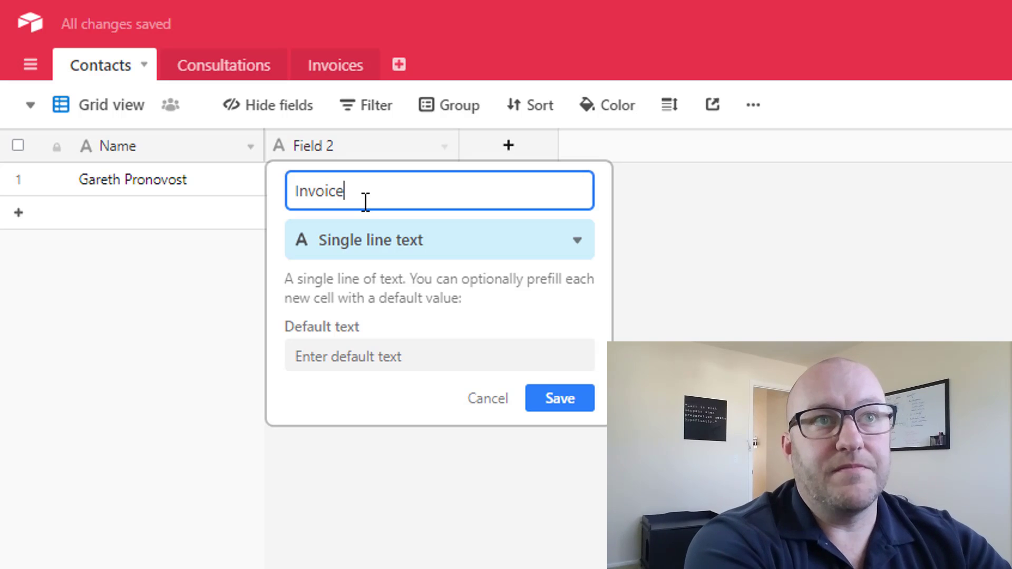
key("Tab")
type("mul")
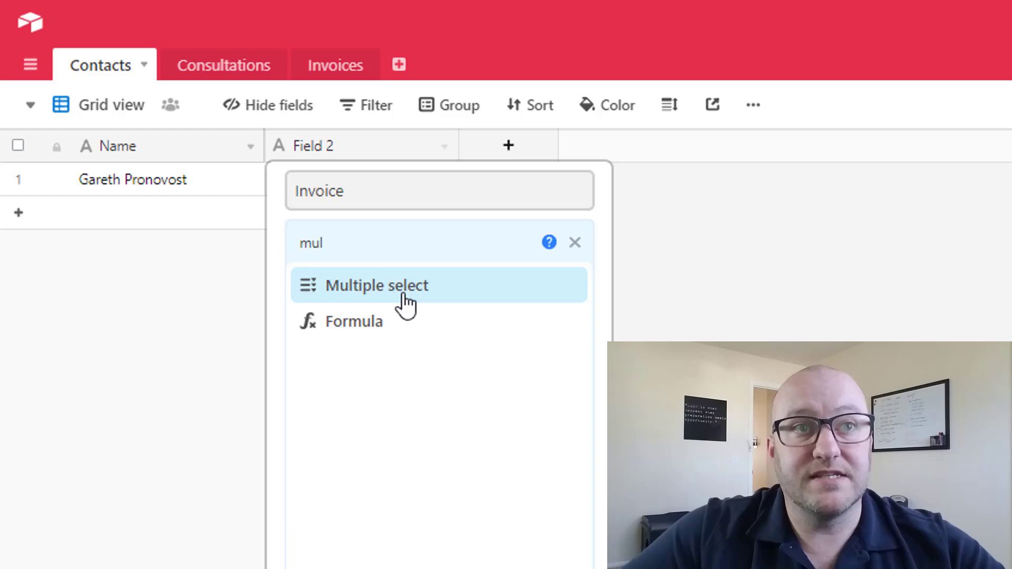
left_click(403, 293)
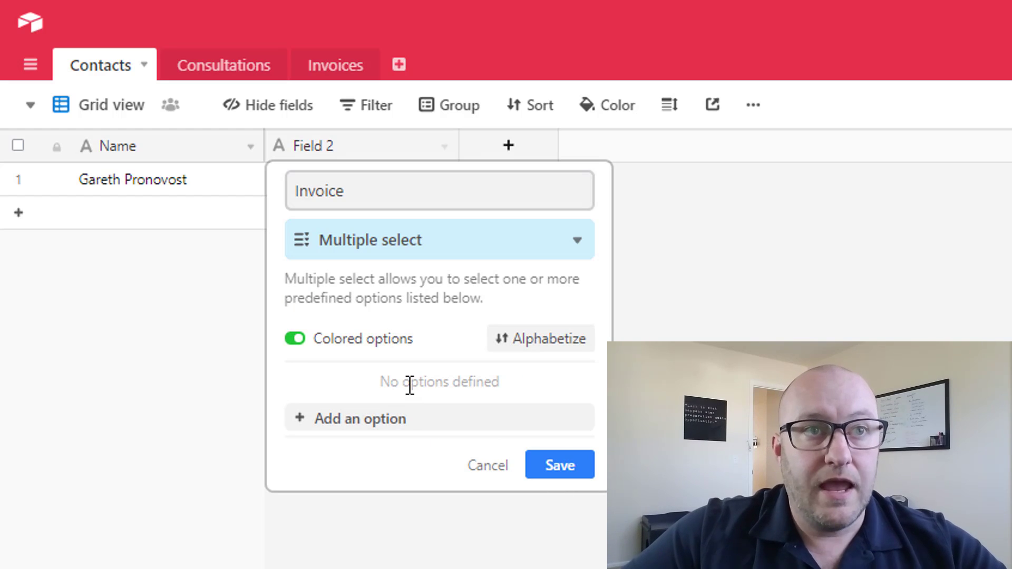
left_click(377, 420)
type("1")
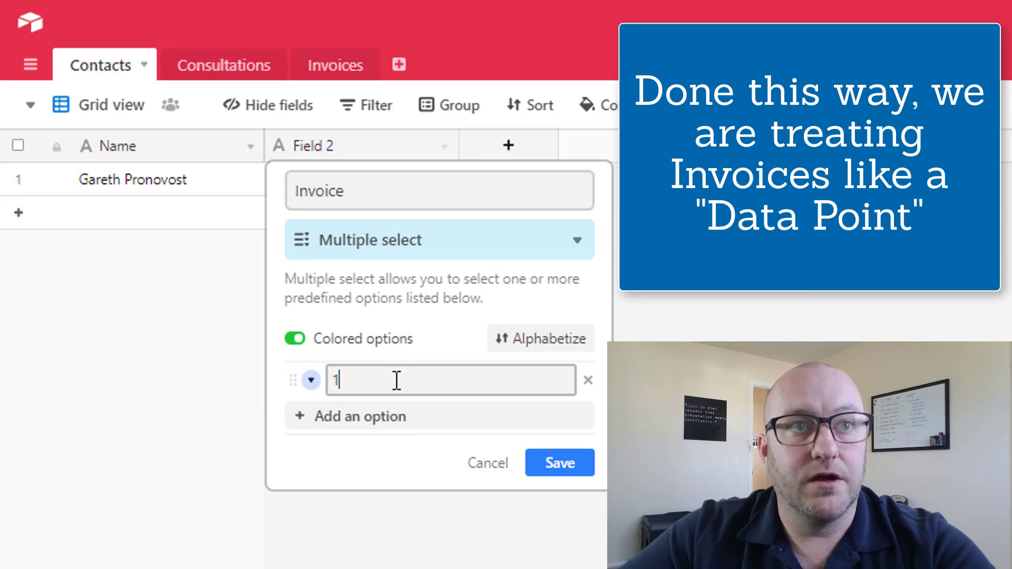
type("001")
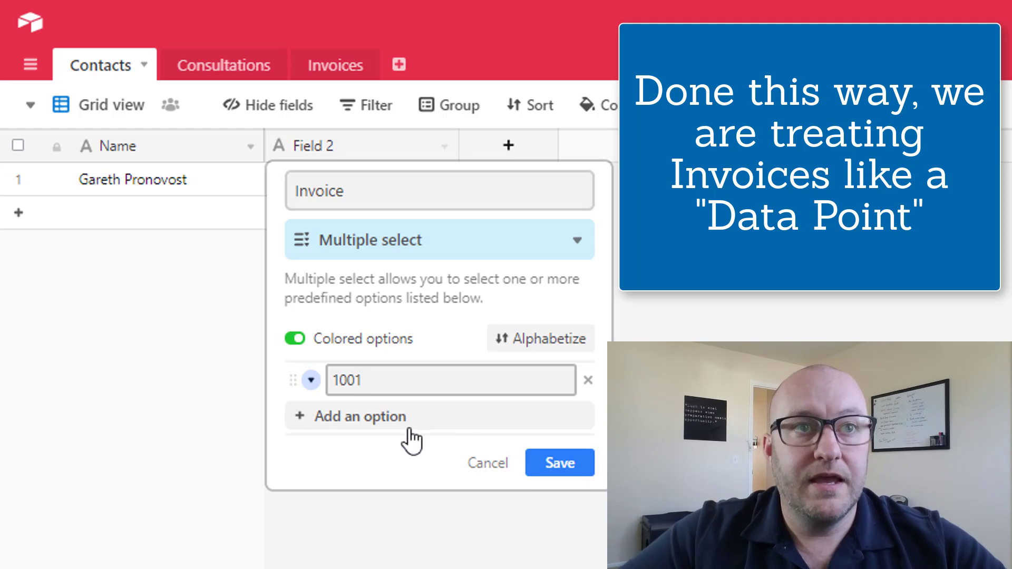
left_click(405, 423)
type("1002")
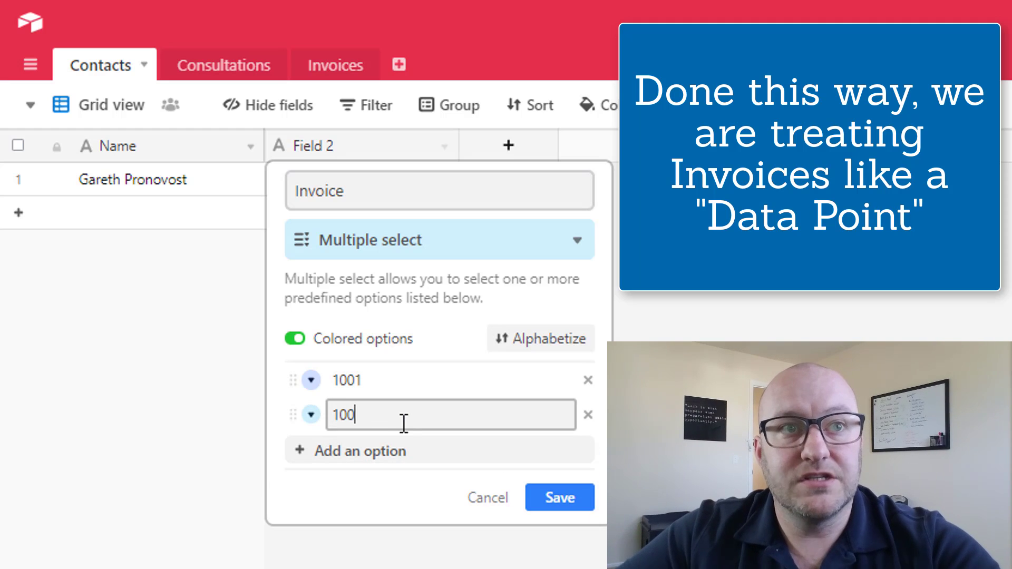
left_click(561, 497)
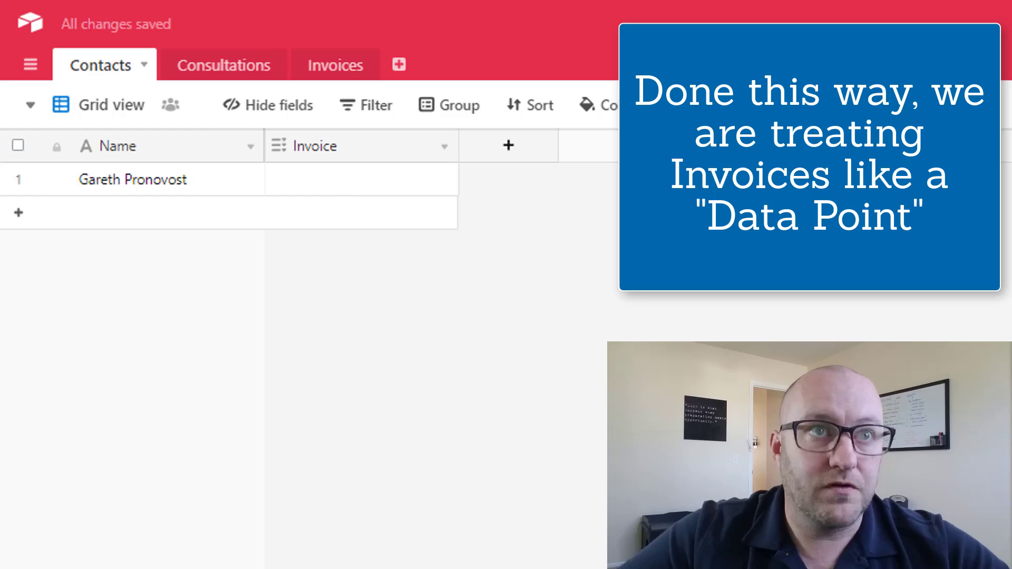
- Set the contact's Invoice value to 1001
left_click(339, 181)
left_click(291, 184)
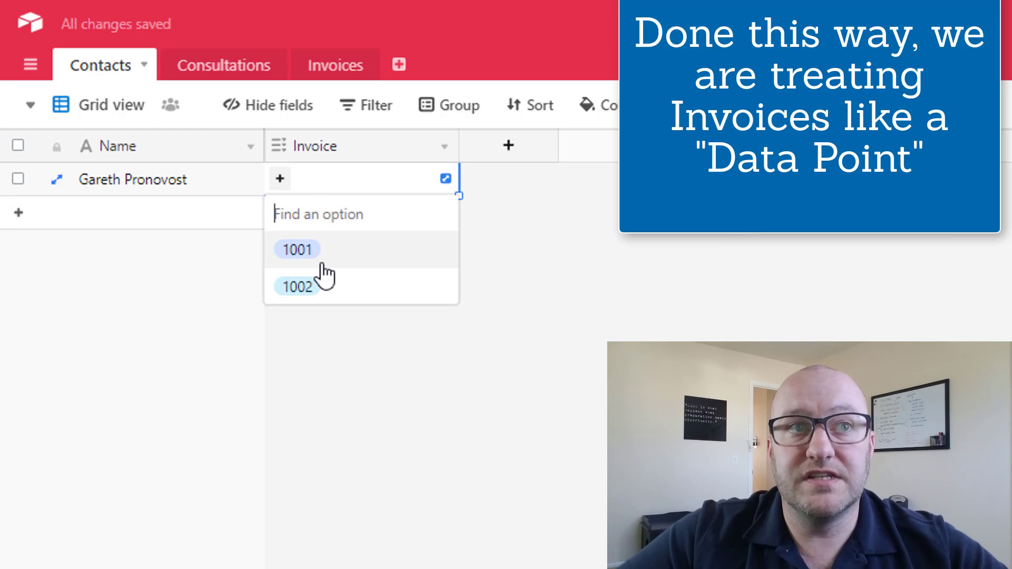
left_click(296, 248)
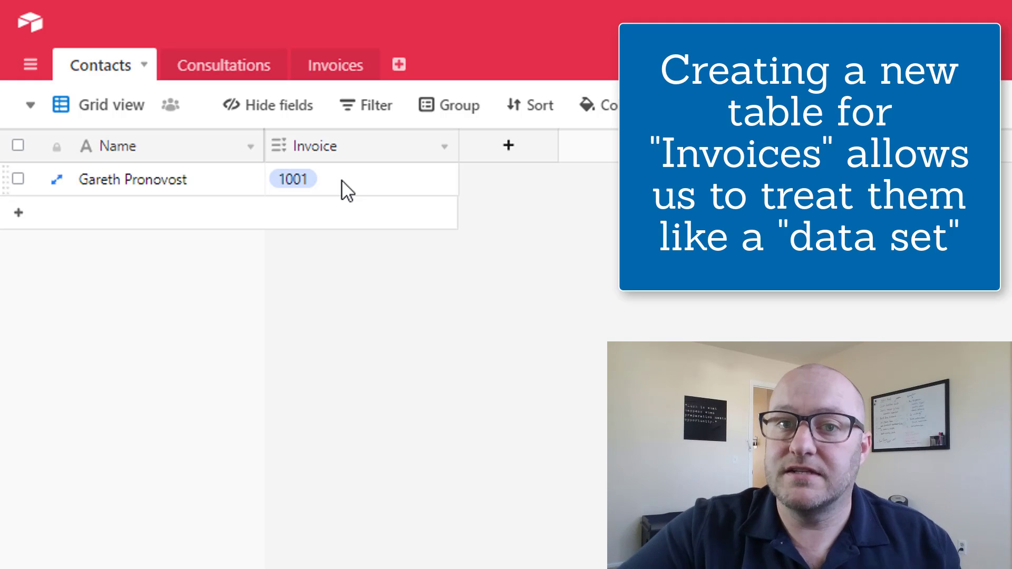
- In the Invoices table, rename the primary field from Name to Invoice #
left_click(337, 72)
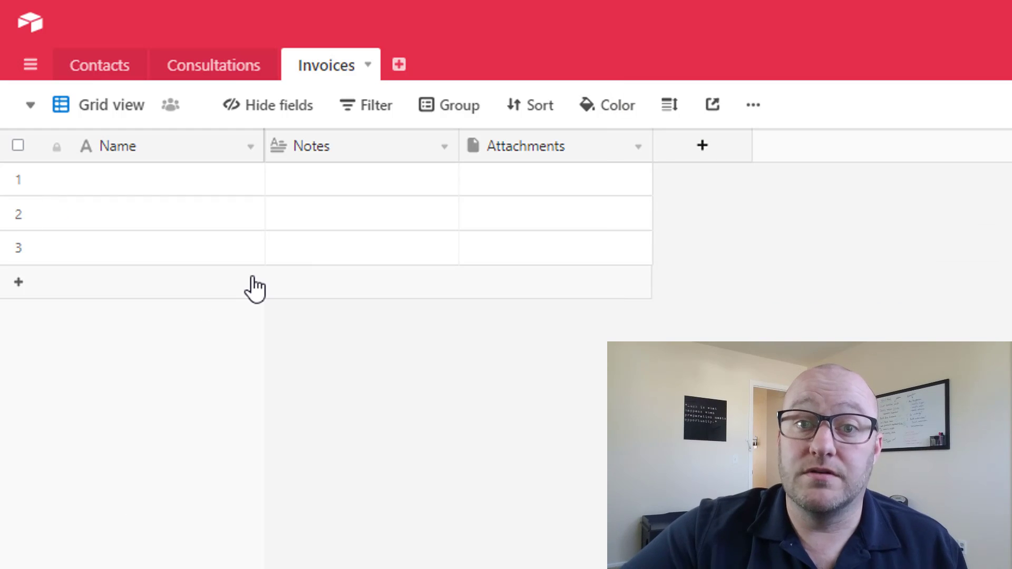
left_click(250, 148)
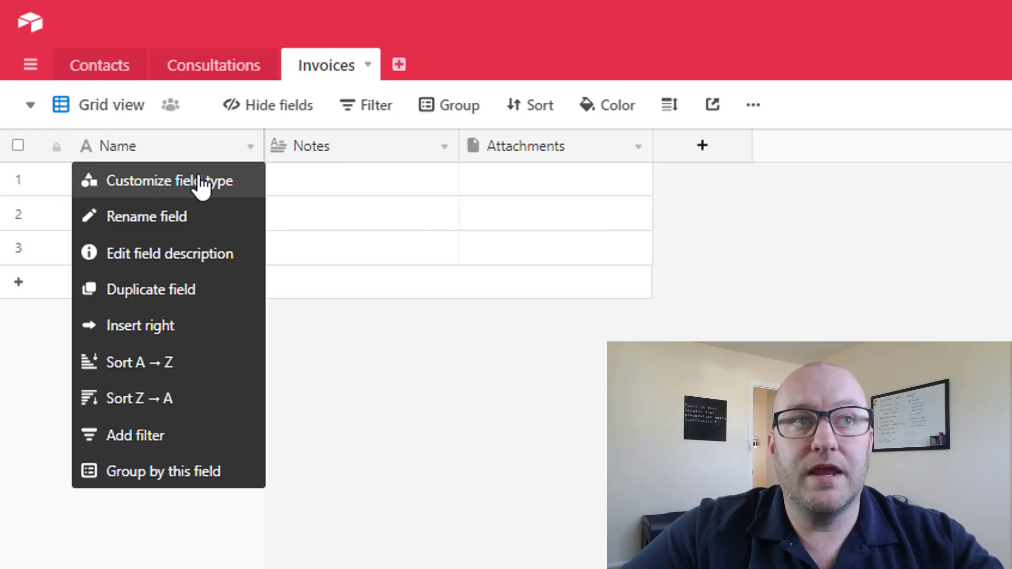
left_click(199, 181)
left_click(199, 174)
double_click(198, 174)
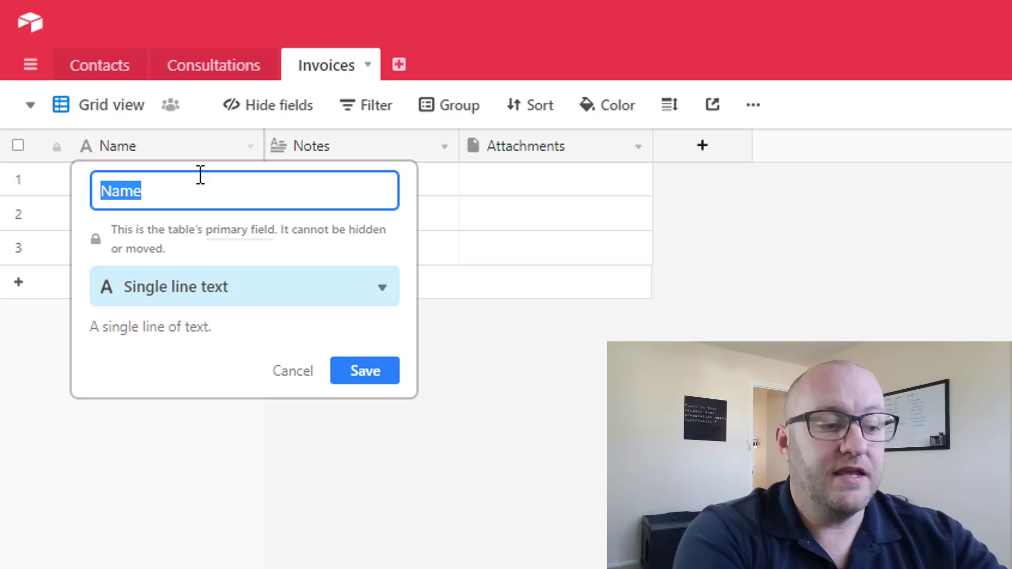
type("Invoice ")
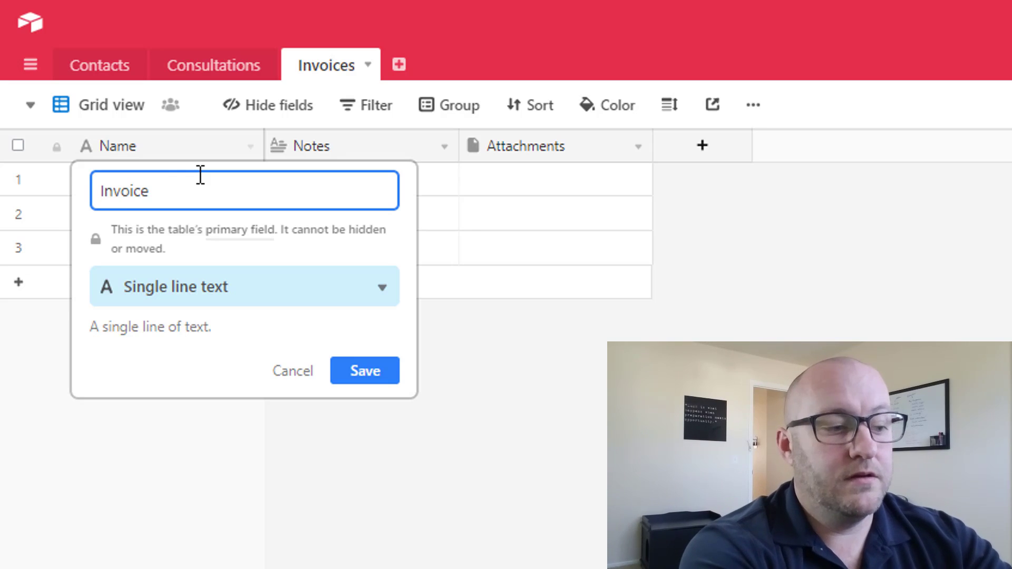
type("#")
key("Tab")
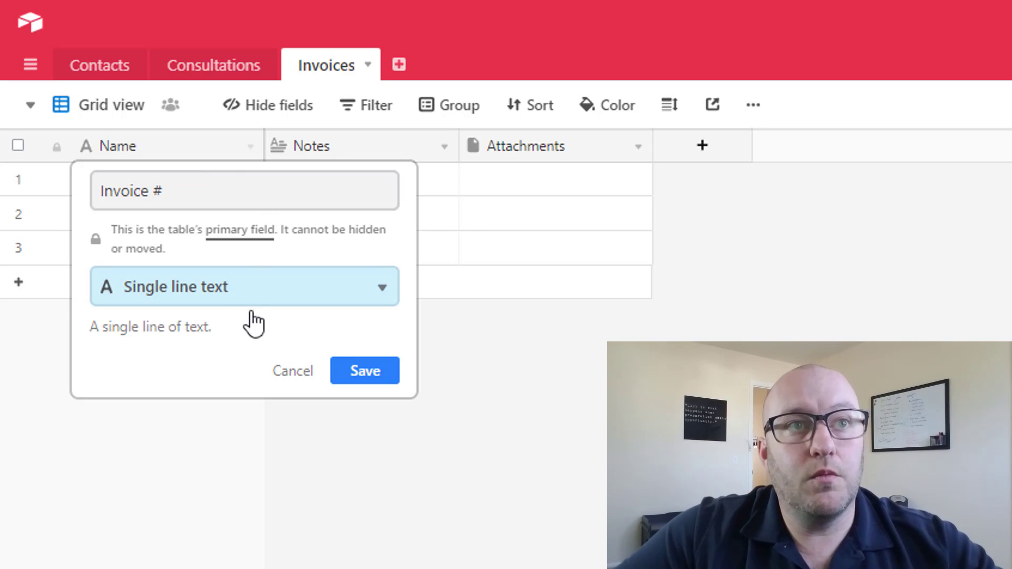
- Make Invoice # a Number field with Integer format and save it
left_click(236, 297)
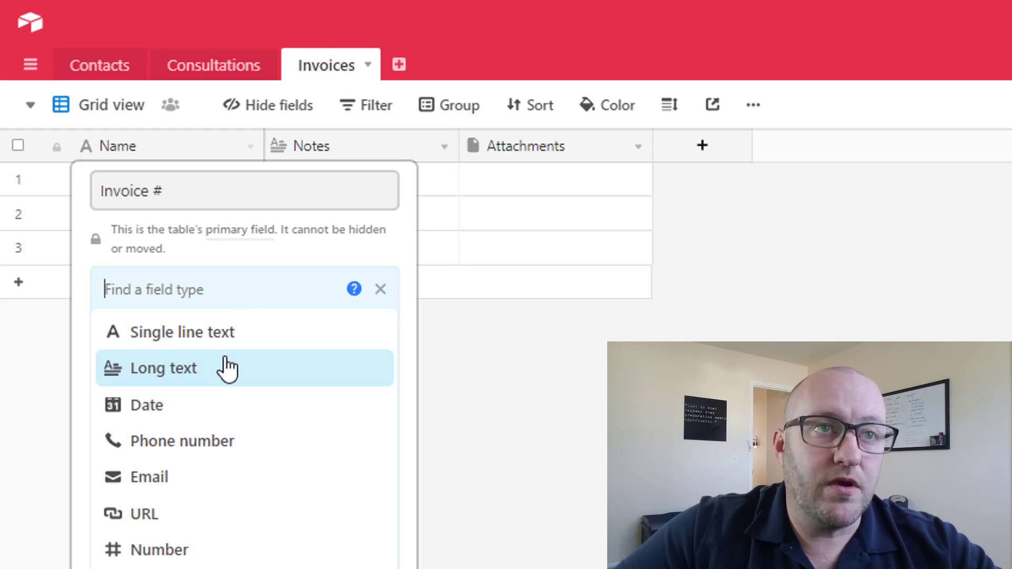
type("n")
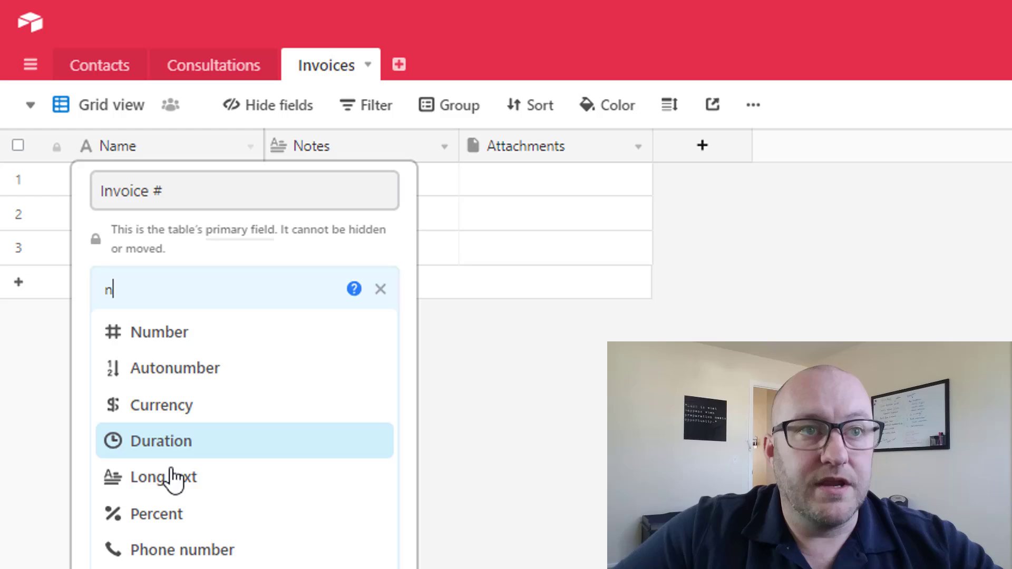
left_click(146, 334)
left_click(168, 400)
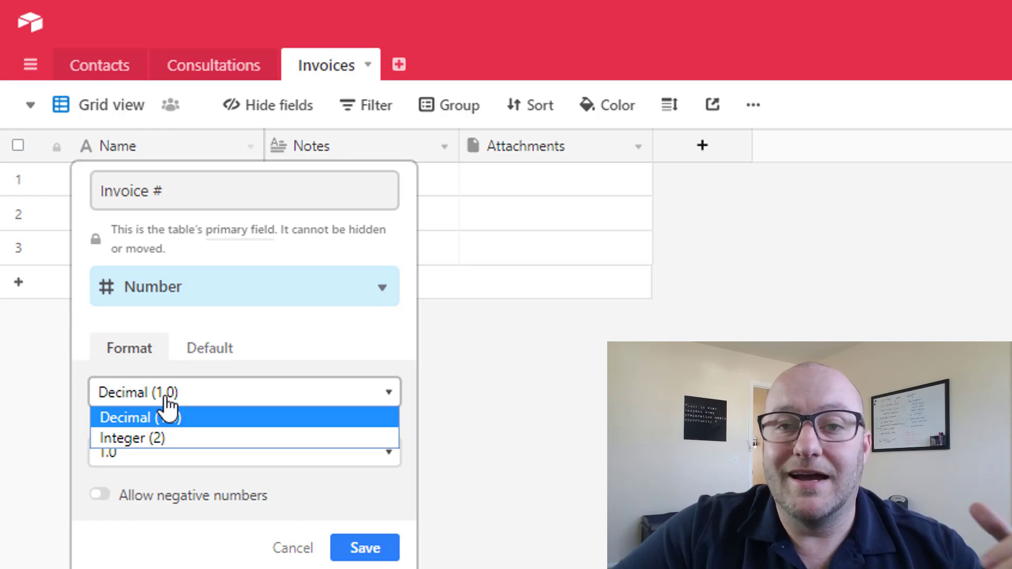
left_click(163, 436)
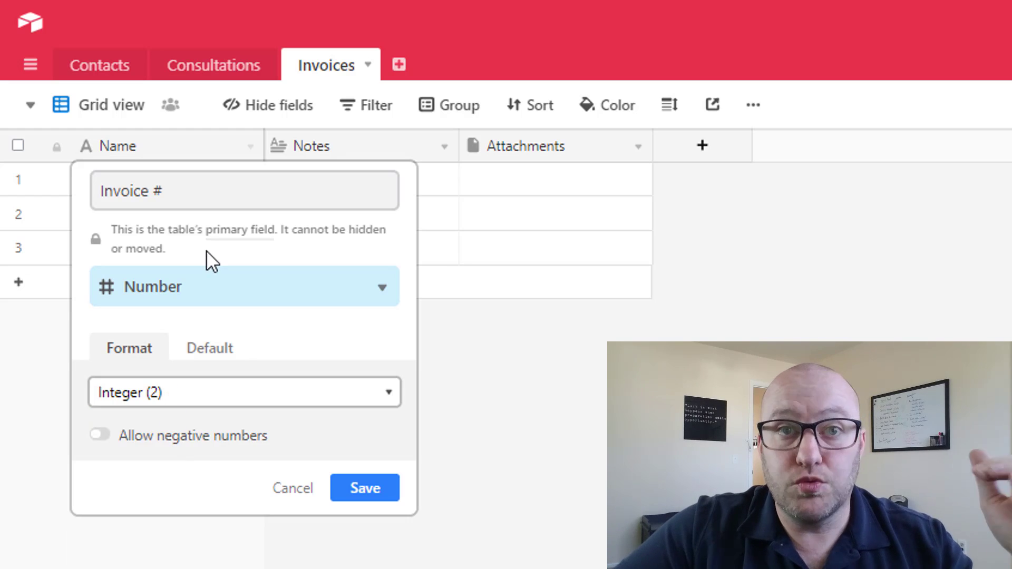
left_click(365, 490)
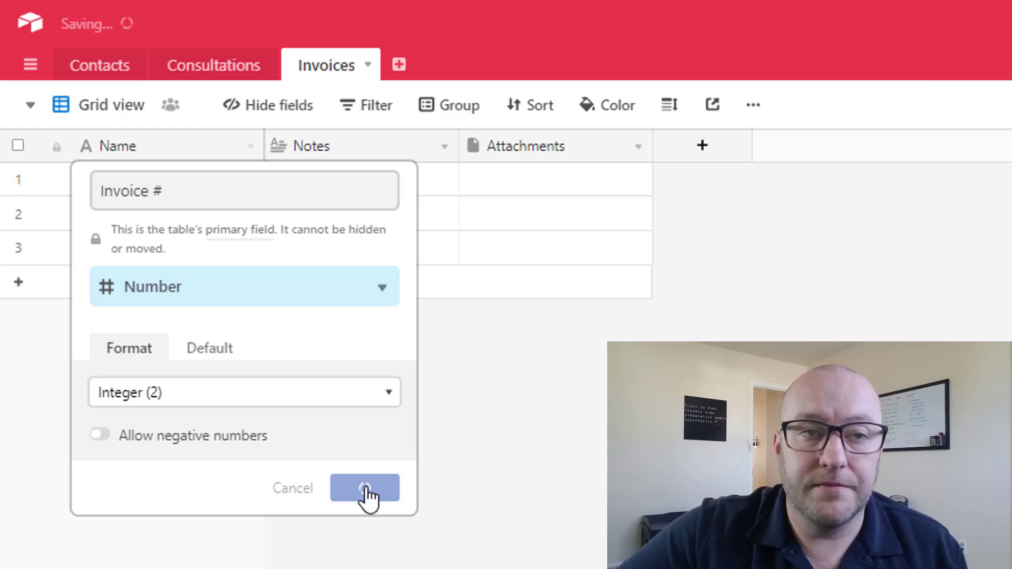
- Enter invoice numbers 1001, 1002 and 1003 in the first three rows
left_click(211, 186)
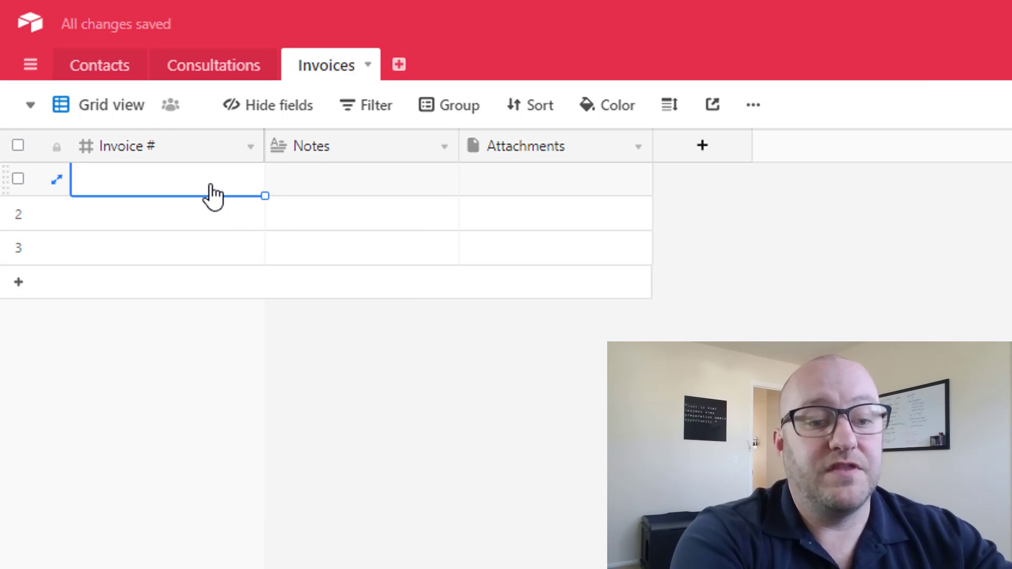
type("1001")
key("Return")
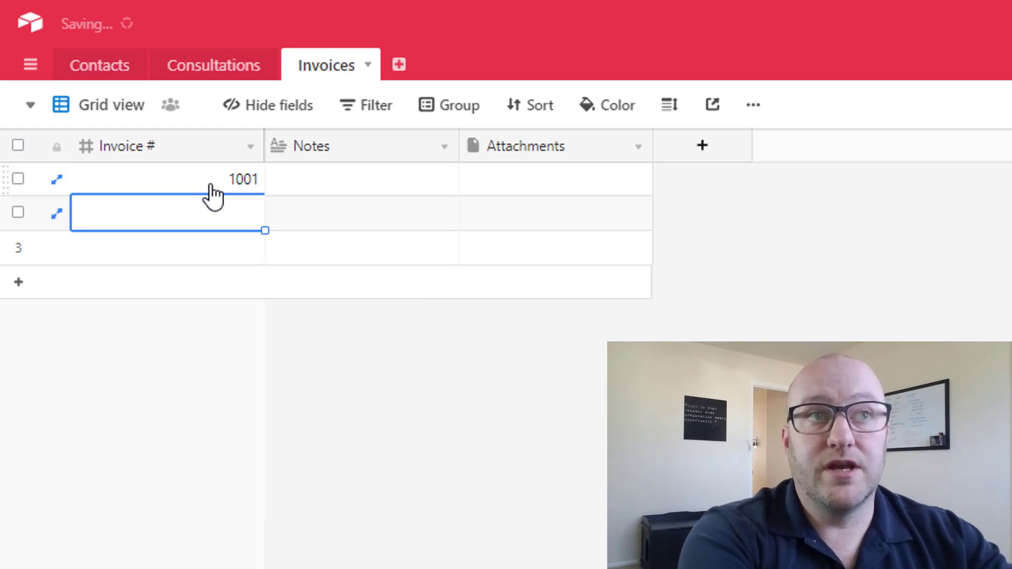
type("1002")
key("Return")
type("101")
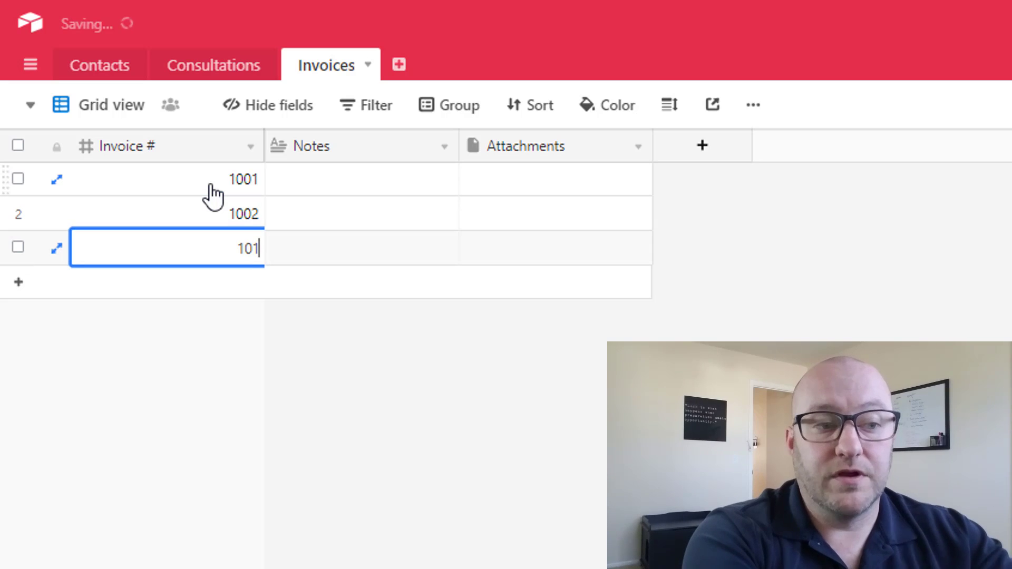
key("BackSpace")
type("03")
key("Return")
left_click(211, 185)
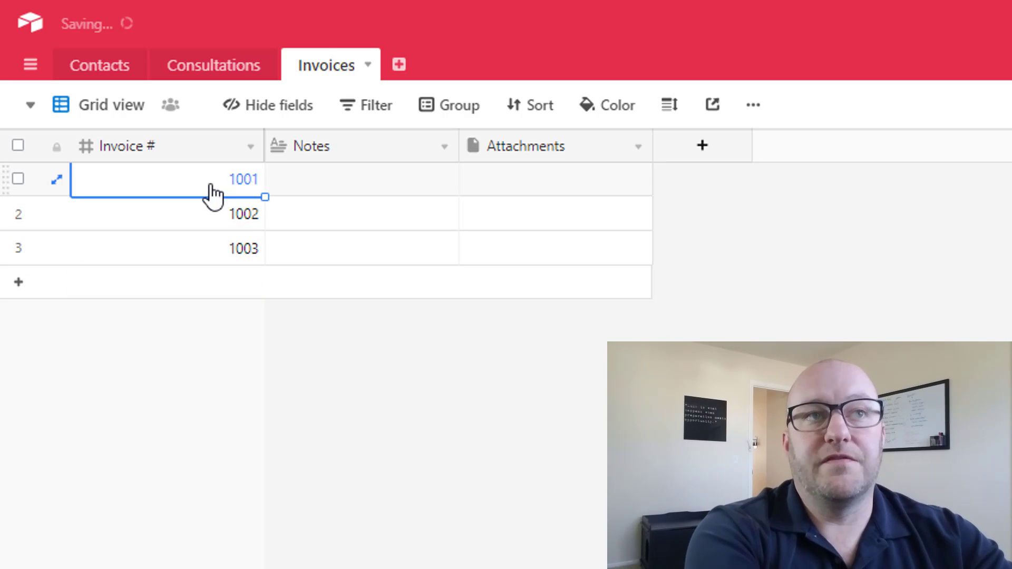
key("Tab")
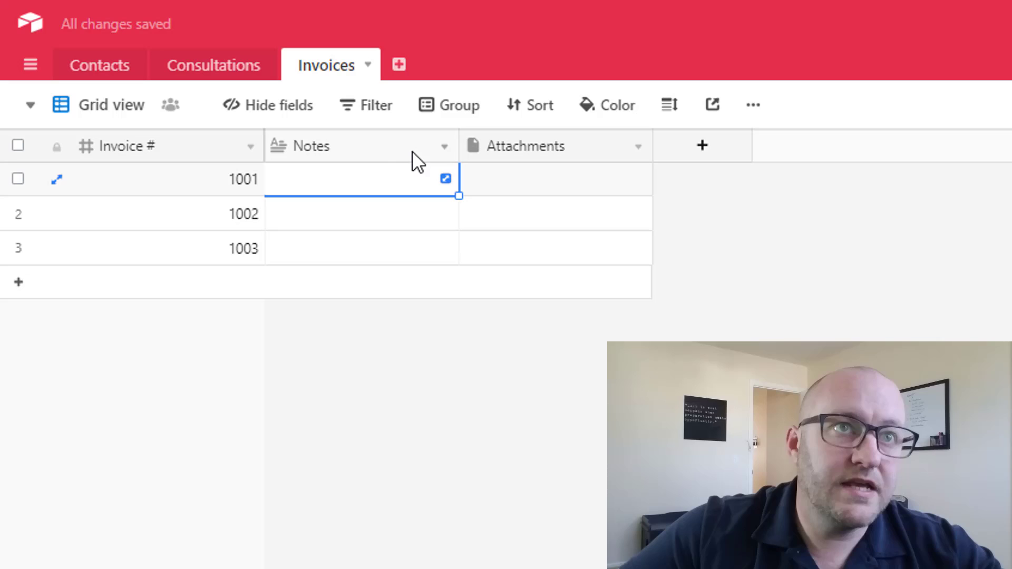
- Delete the Notes and Attachments fields from Invoices
right_click(413, 157)
left_click(337, 566)
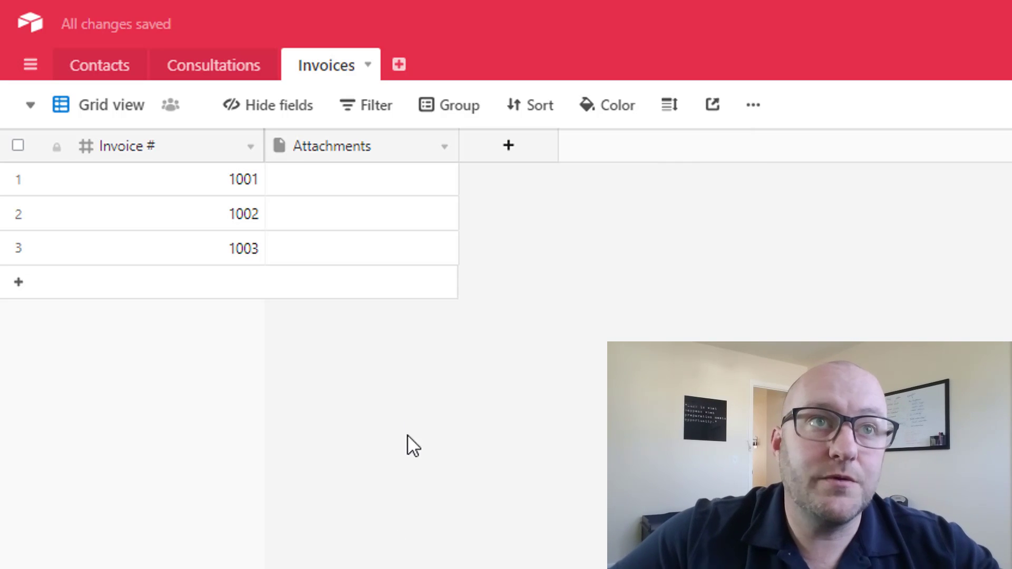
right_click(379, 148)
left_click(348, 566)
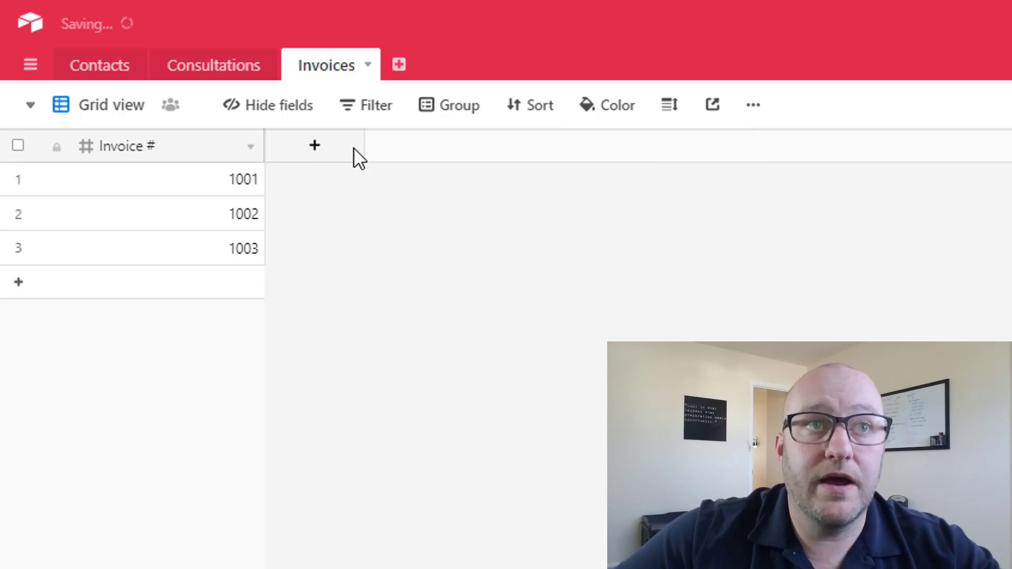
- Add an Amount field of type Currency
left_click(314, 148)
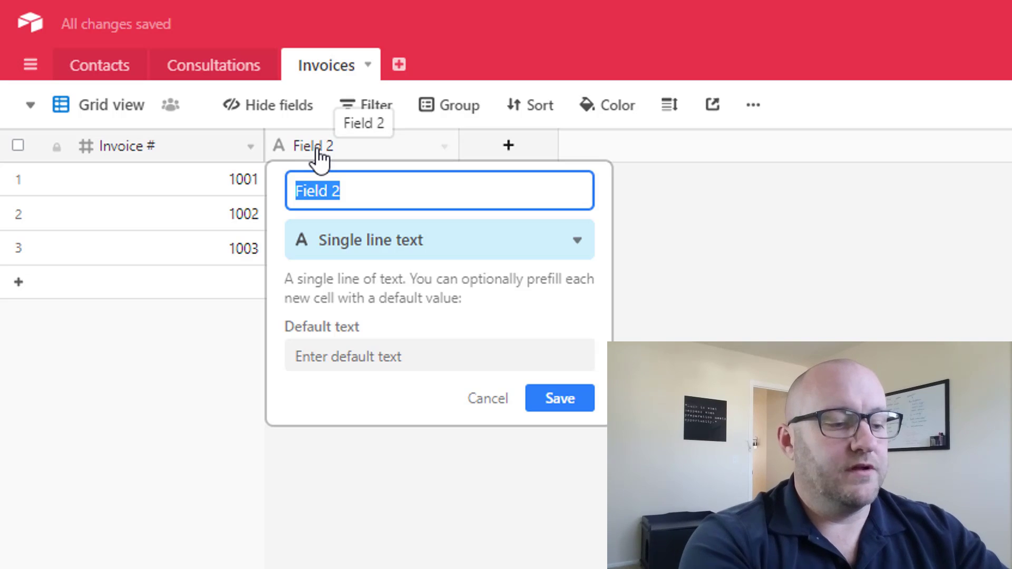
type("Amount")
key("Tab")
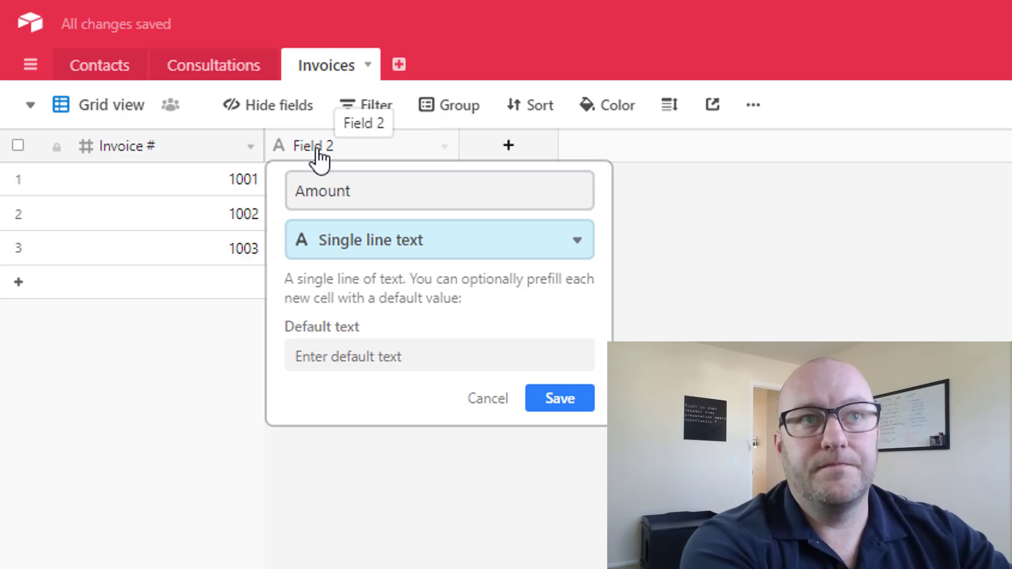
type("cur")
key("Return")
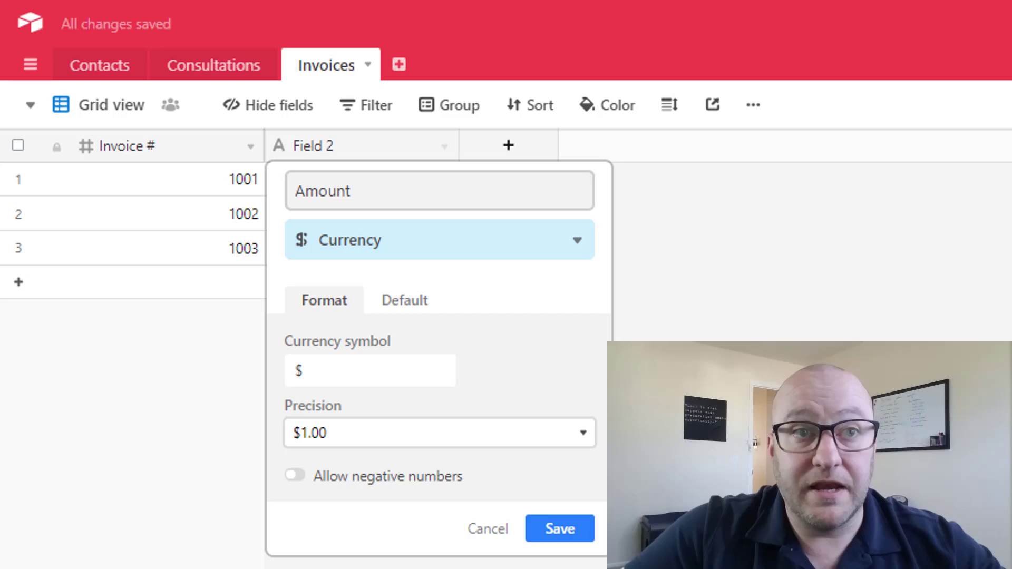
left_click(545, 537)
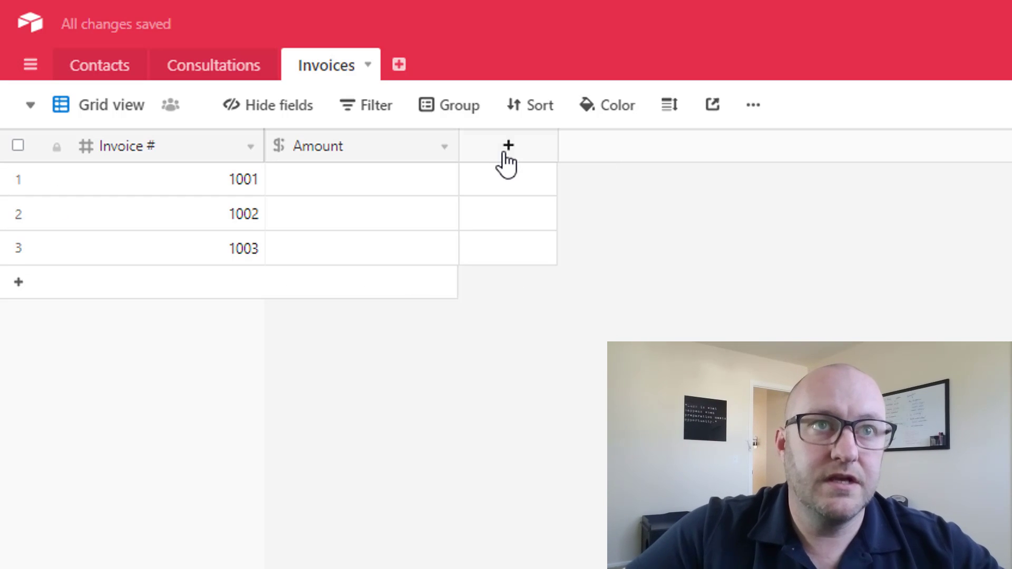
- Add a Date field named Date Inv Sent
left_click(504, 154)
type("DaTe")
key("BackSpace")
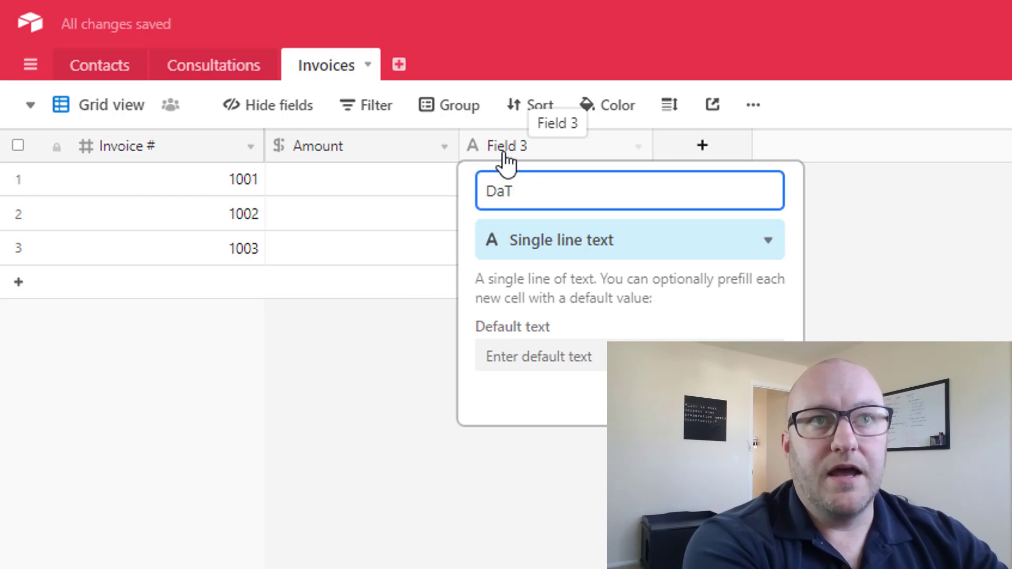
key("BackSpace")
type("te I")
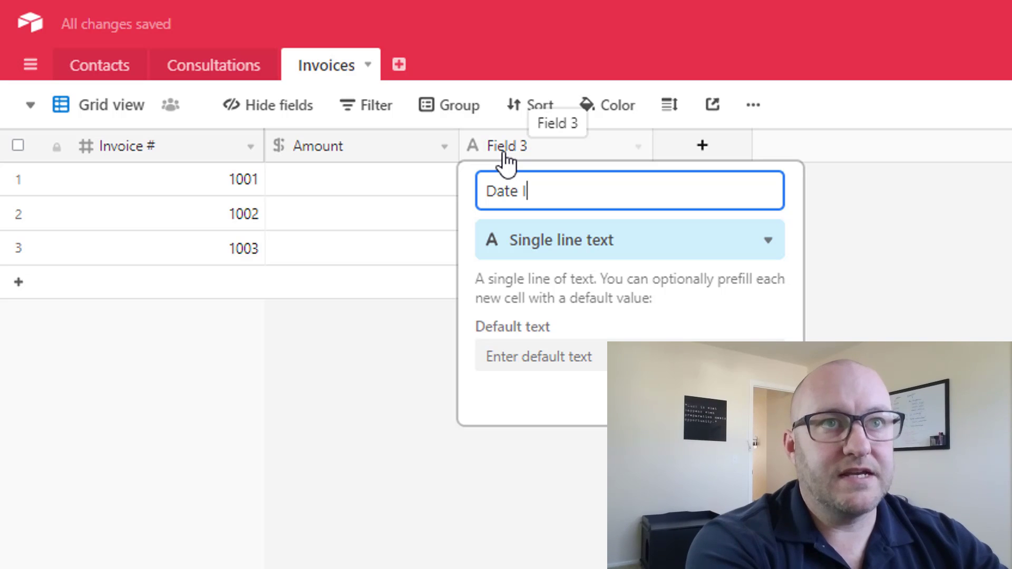
type("nv Sent")
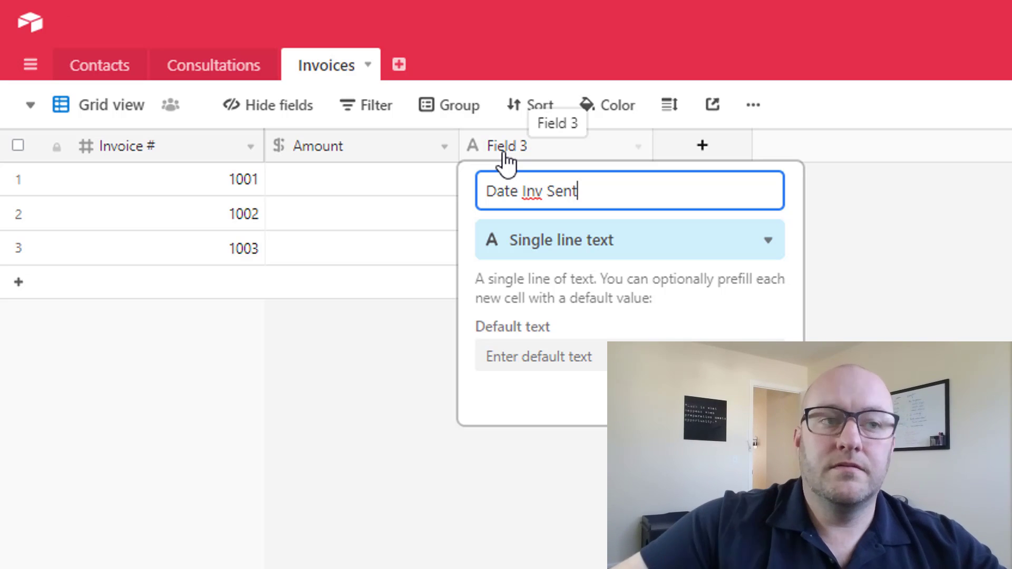
key("Tab")
type("d")
left_click(566, 291)
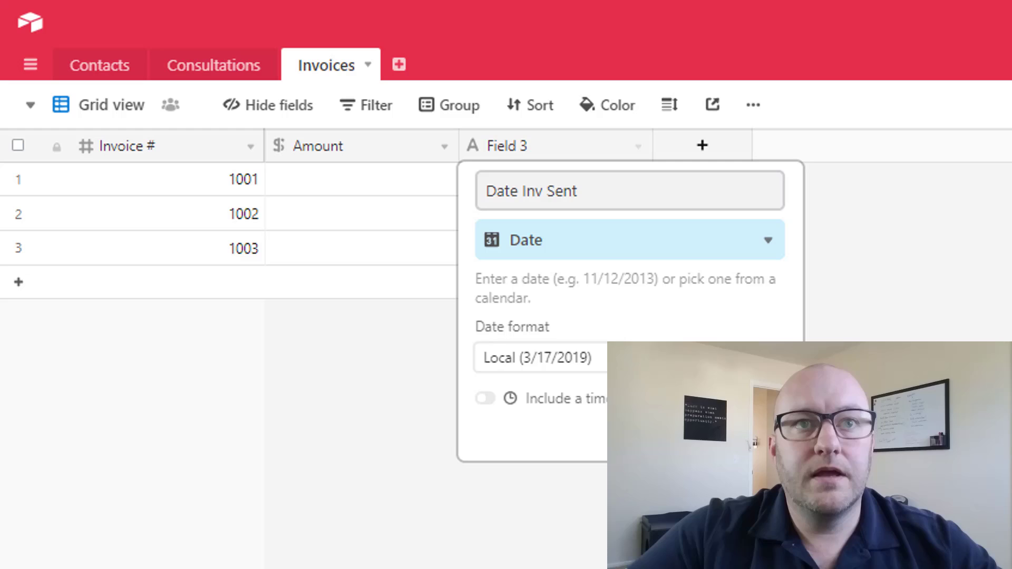
key("Return")
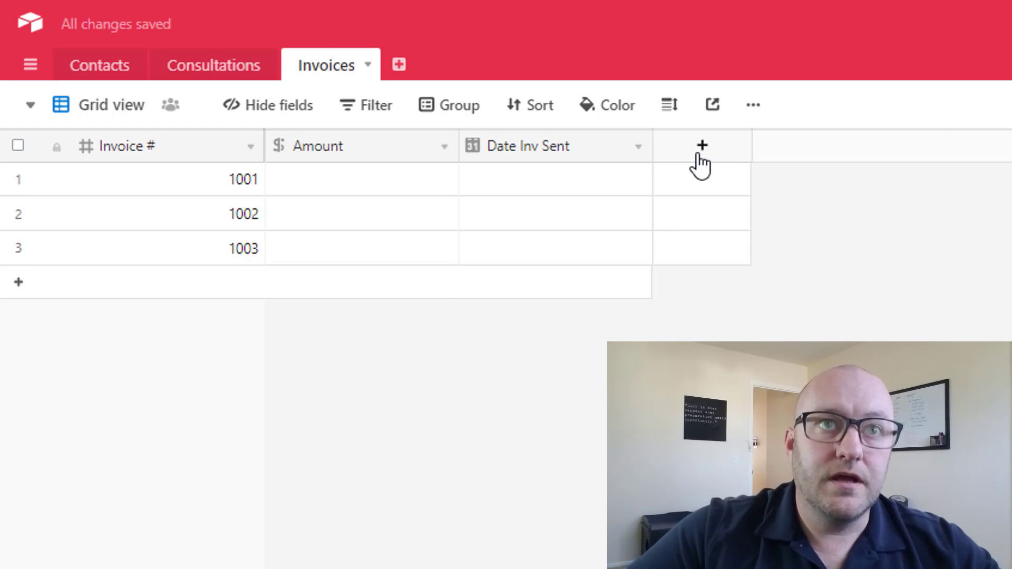
- Add a Date field named Date Inv Pain
left_click(699, 158)
type("Date Inv")
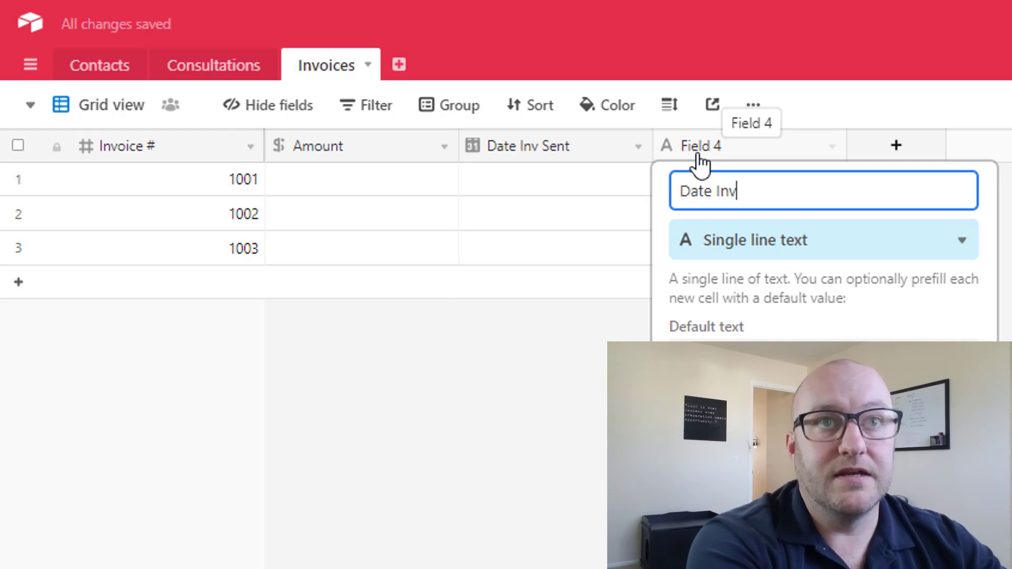
type(" Pain")
key("Tab")
type("da")
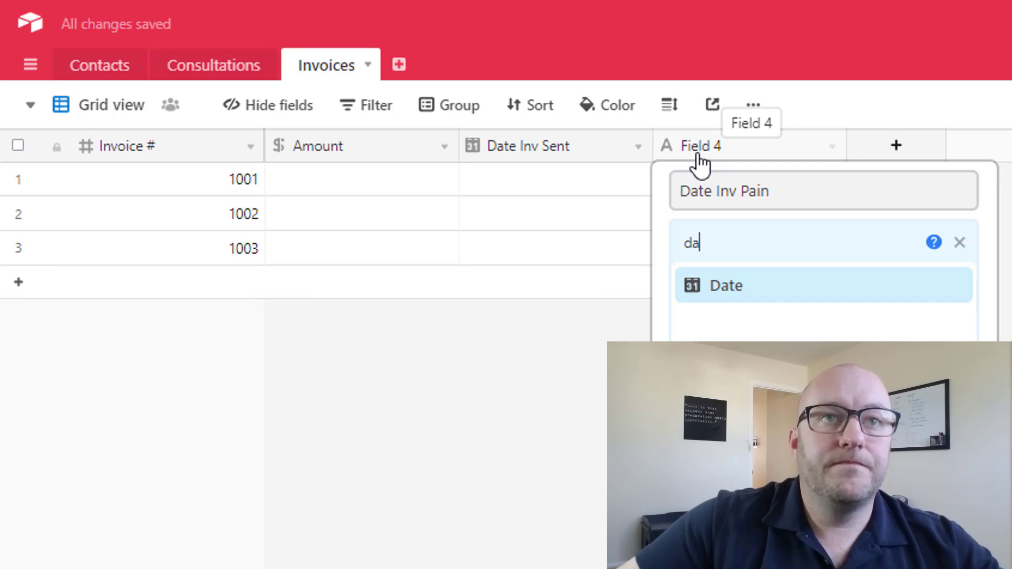
left_click(738, 296)
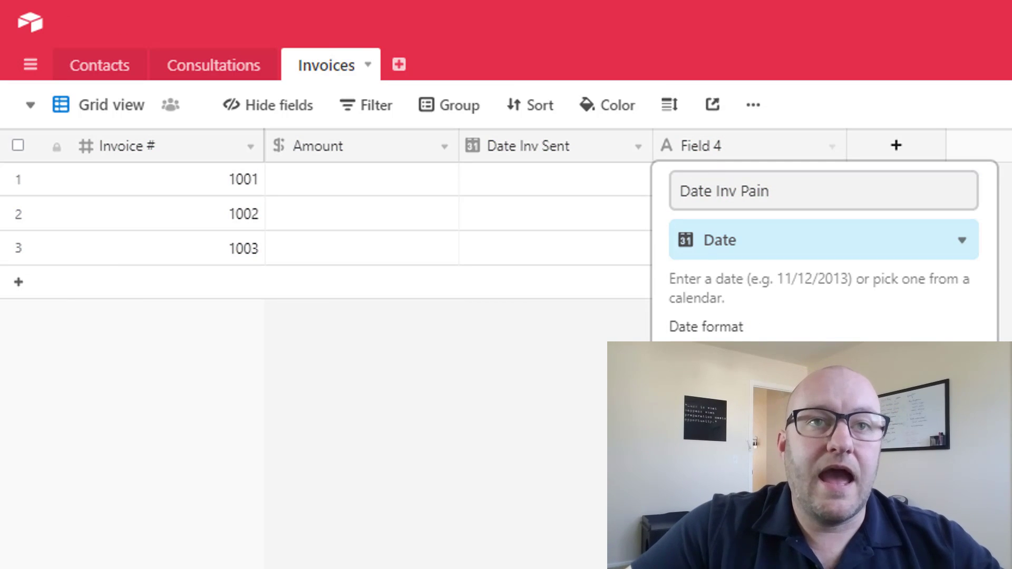
key("Return")
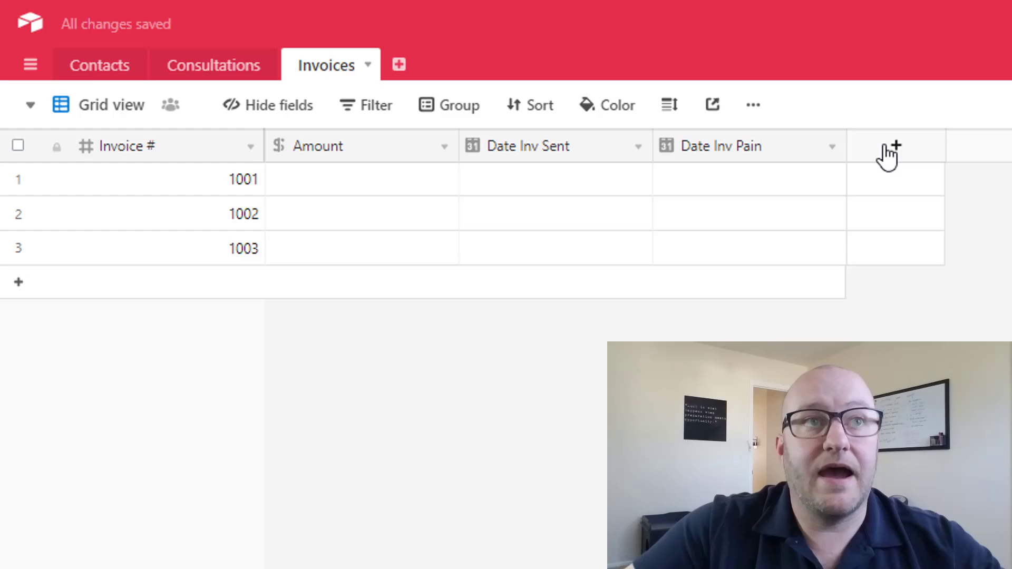
- Add a Contacts field linking to the Contacts table, allowing only one record per invoice
left_click(887, 154)
type("C")
key("BackSpace")
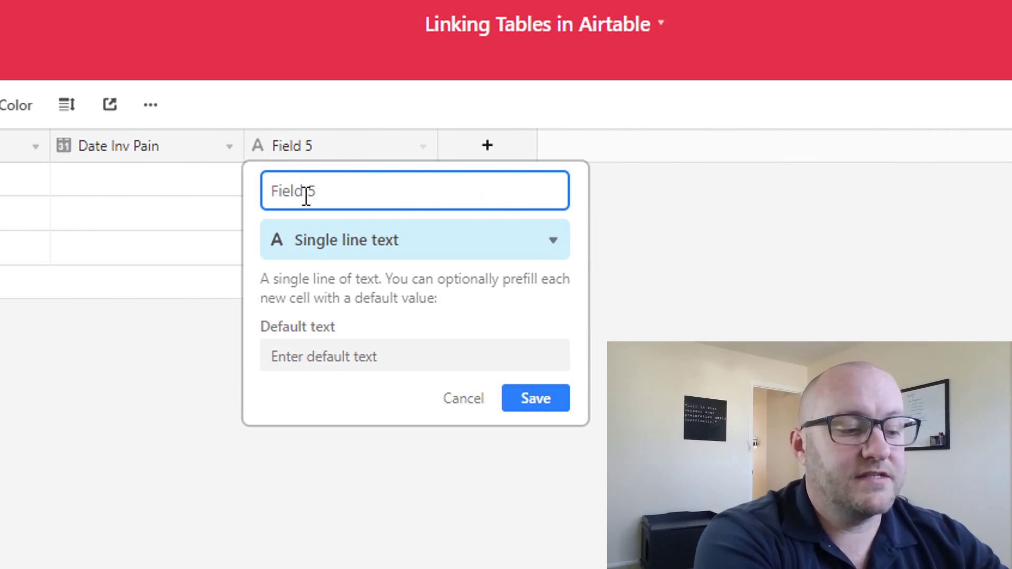
type("Contacts")
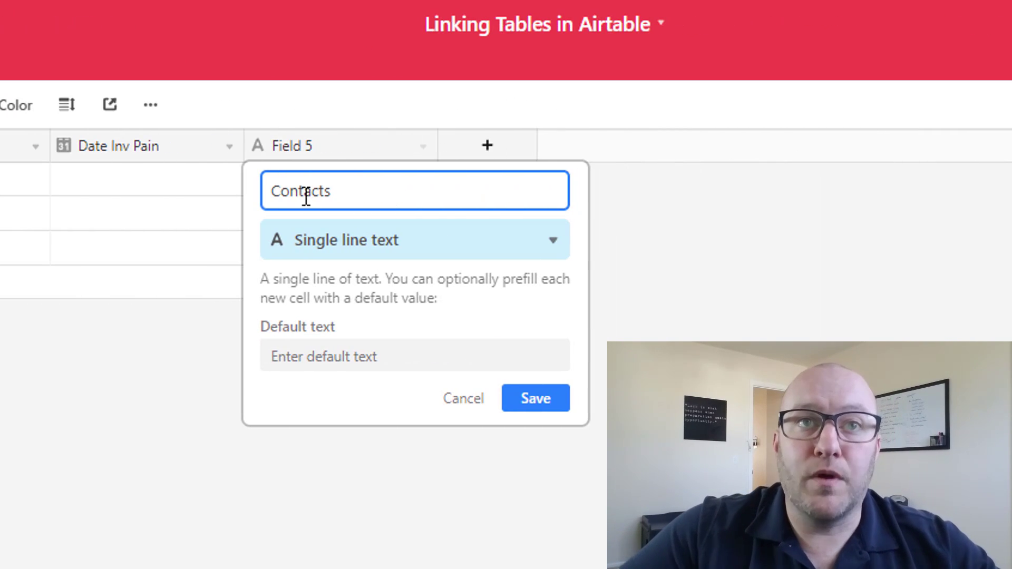
left_click(360, 252)
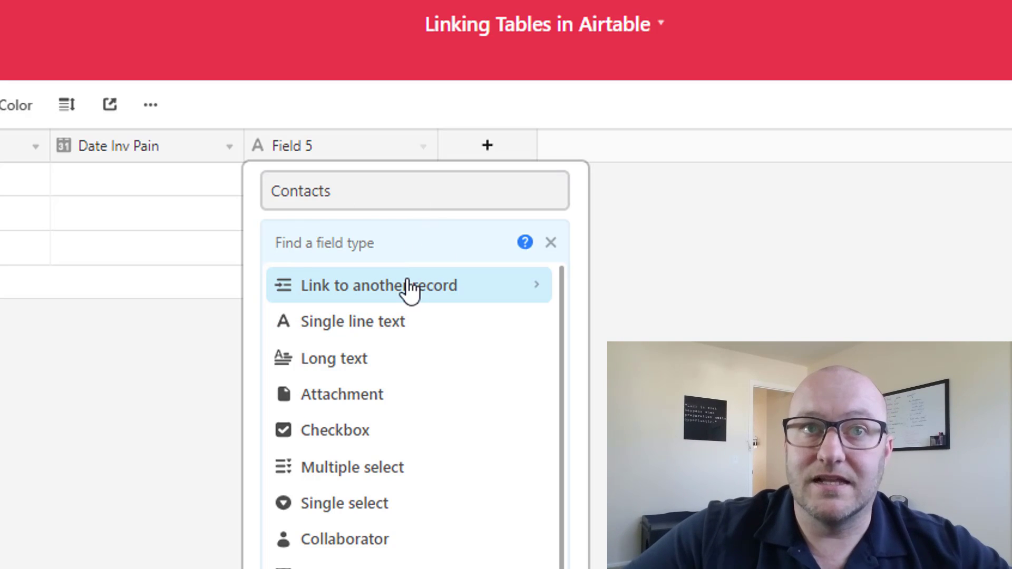
left_click(359, 295)
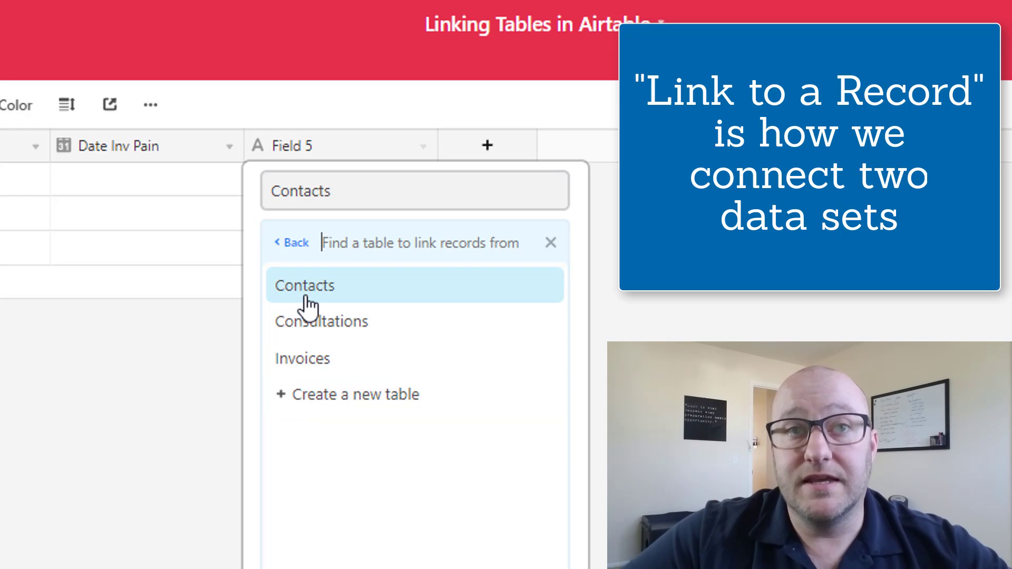
left_click(307, 300)
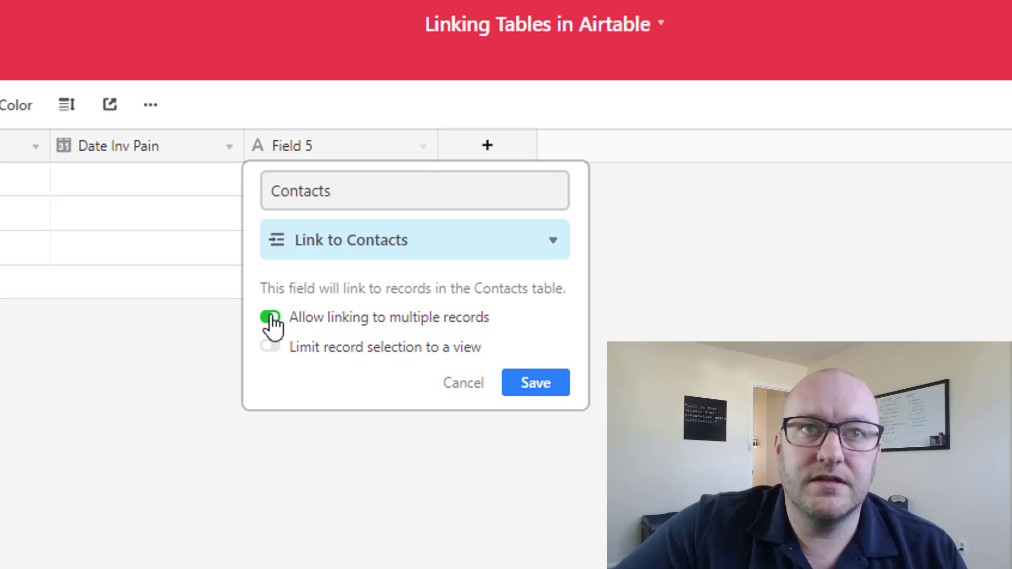
left_click(271, 317)
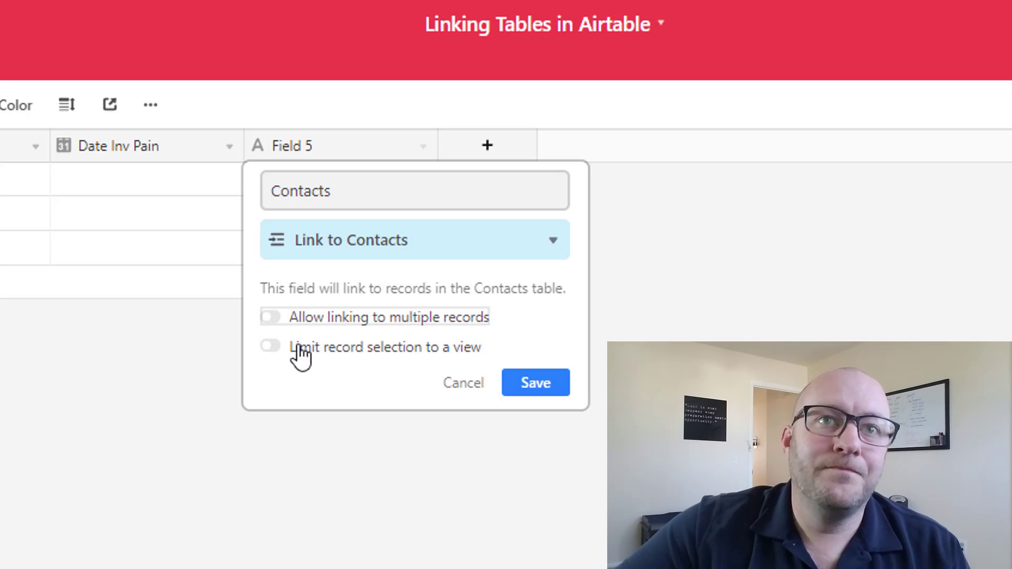
left_click(528, 386)
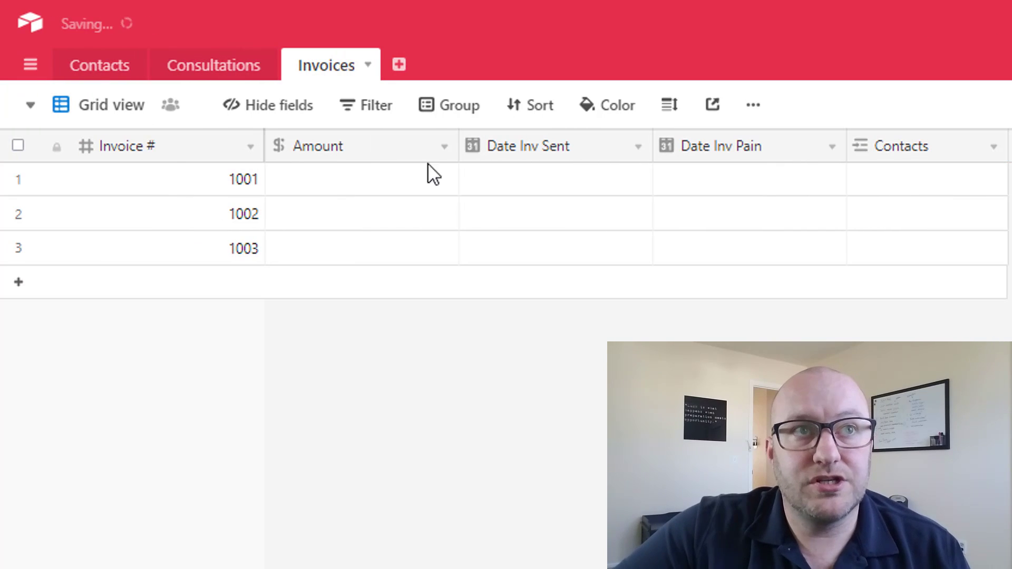
- Compare the Contacts and Invoices tables, ending on Contacts with its new Invoices link column
left_click(106, 80)
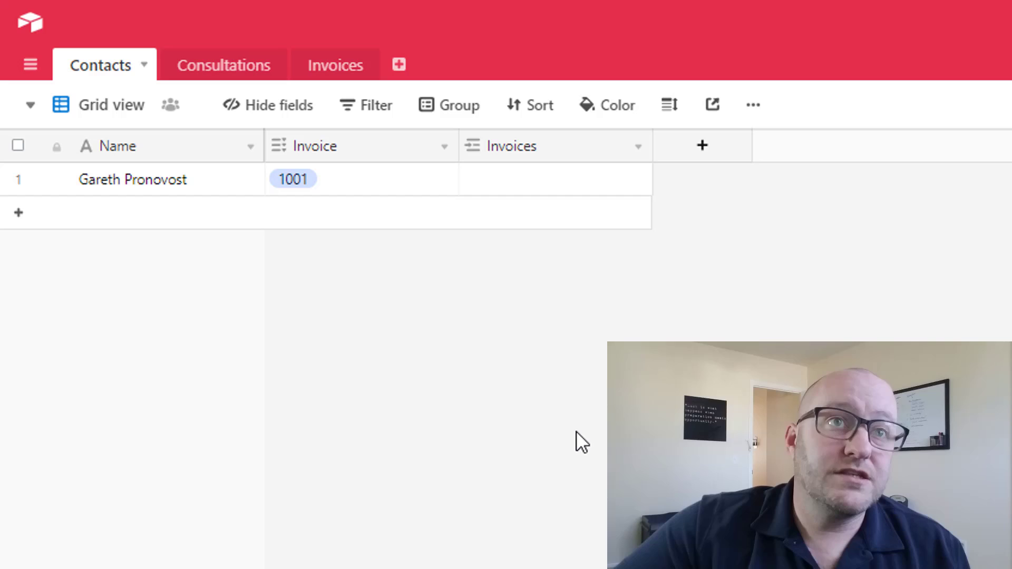
left_click(336, 78)
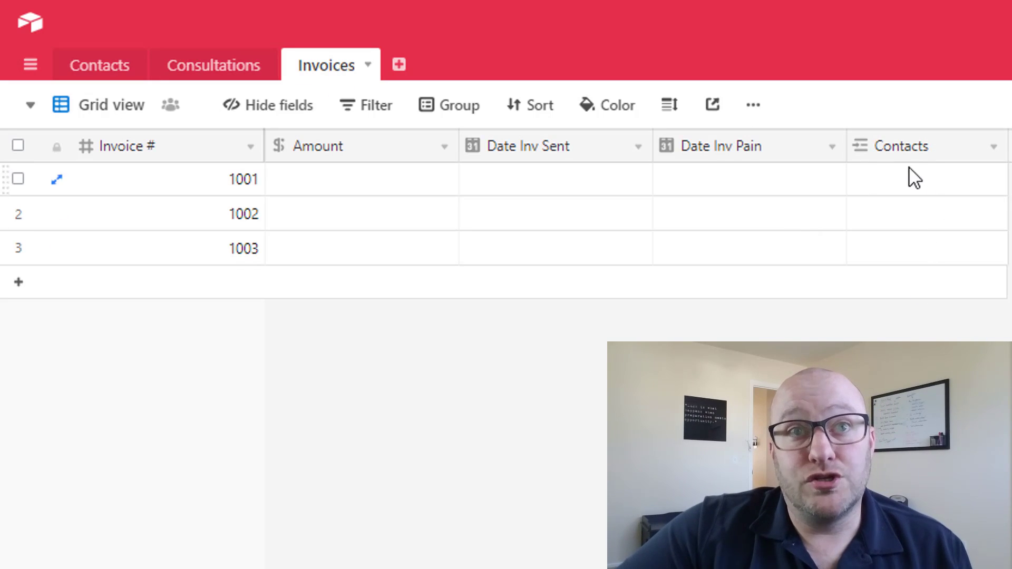
left_click(117, 68)
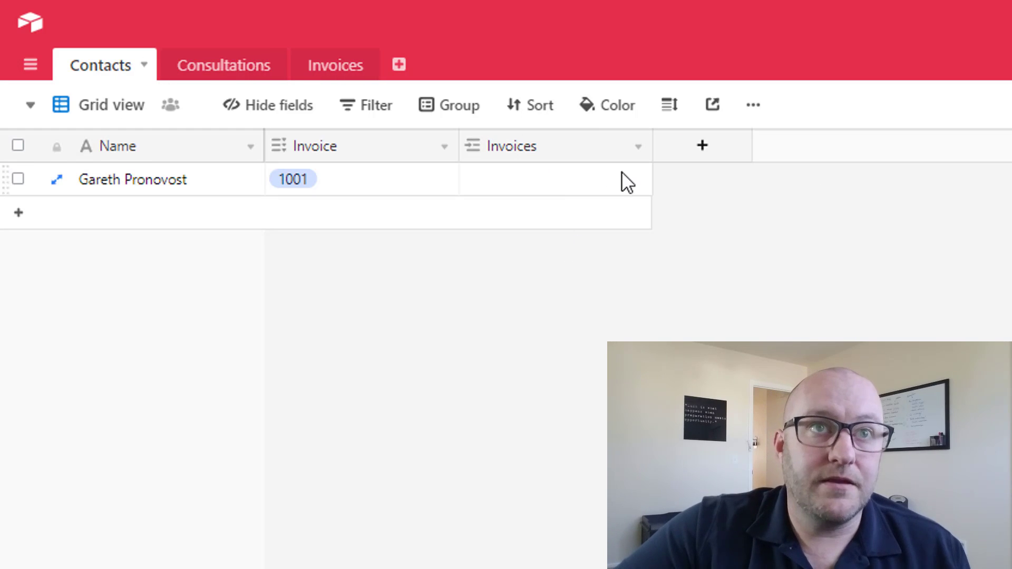
- Review the Invoices link field settings and delete the old Invoice select column
left_click(637, 149)
left_click(610, 192)
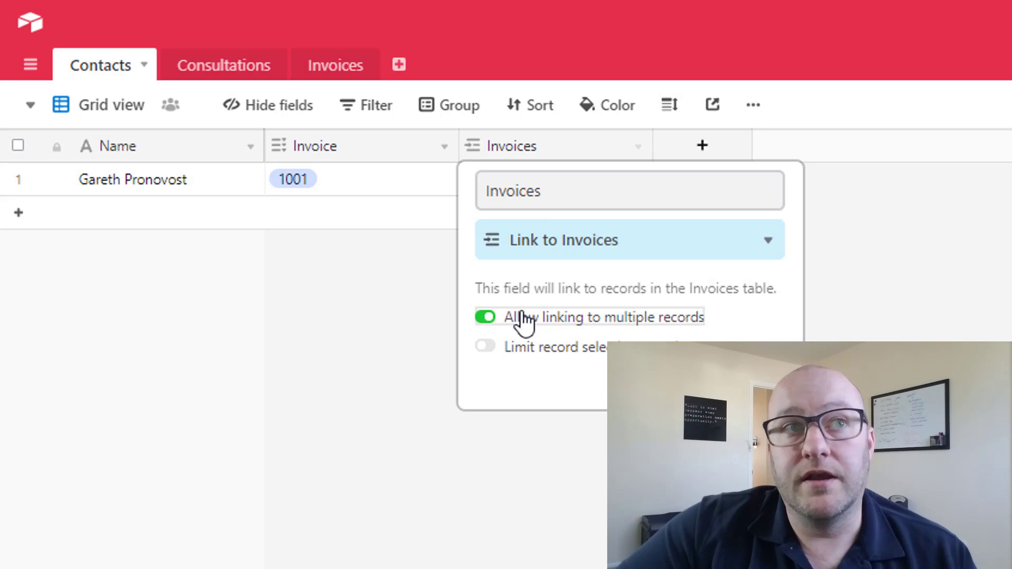
left_click(765, 387)
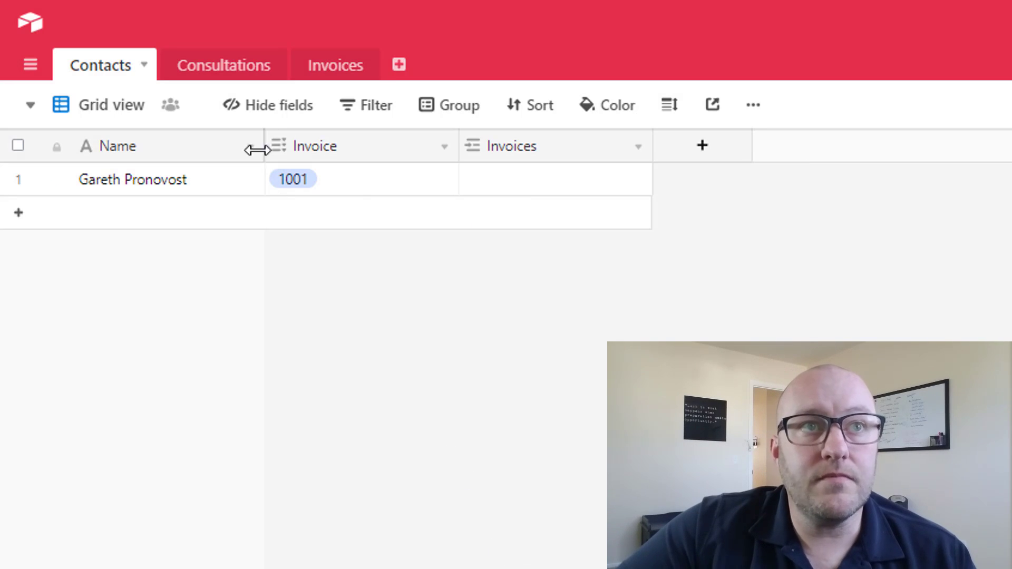
right_click(334, 154)
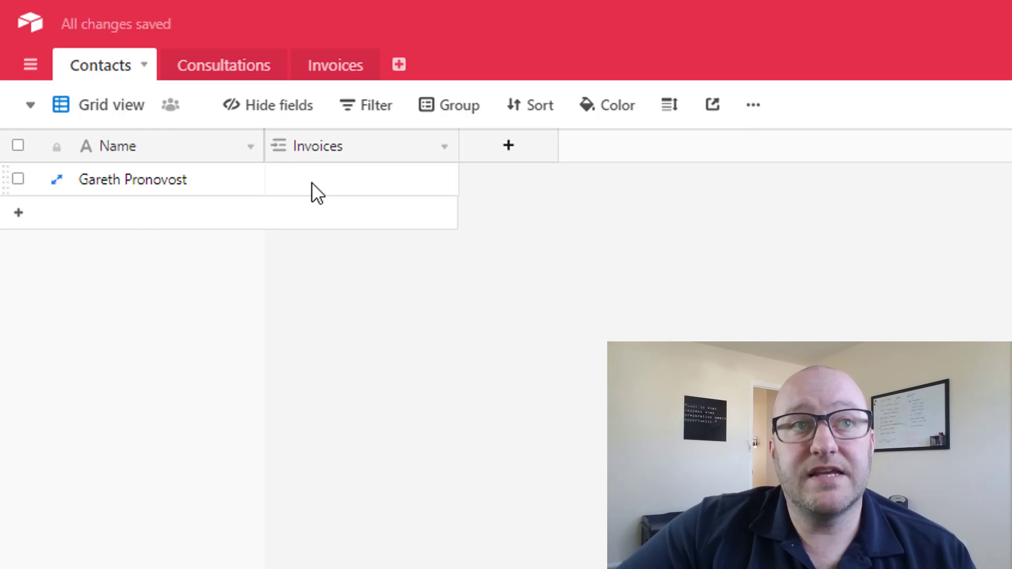
left_click(311, 181)
- Link invoice 1001 to the contact, narrow the Invoices column, and view the Invoices table
left_click(280, 180)
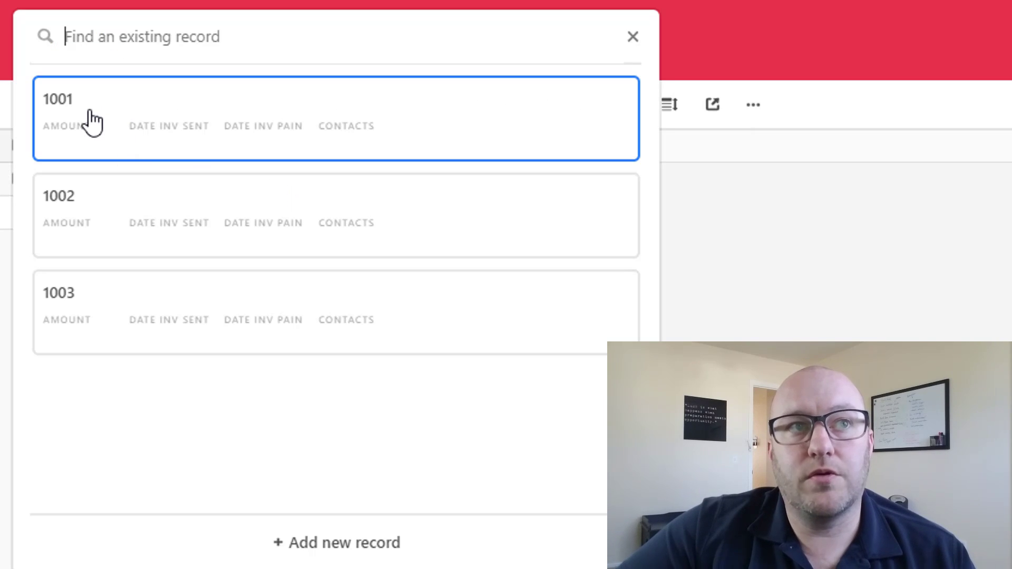
left_click(90, 118)
left_click(495, 468)
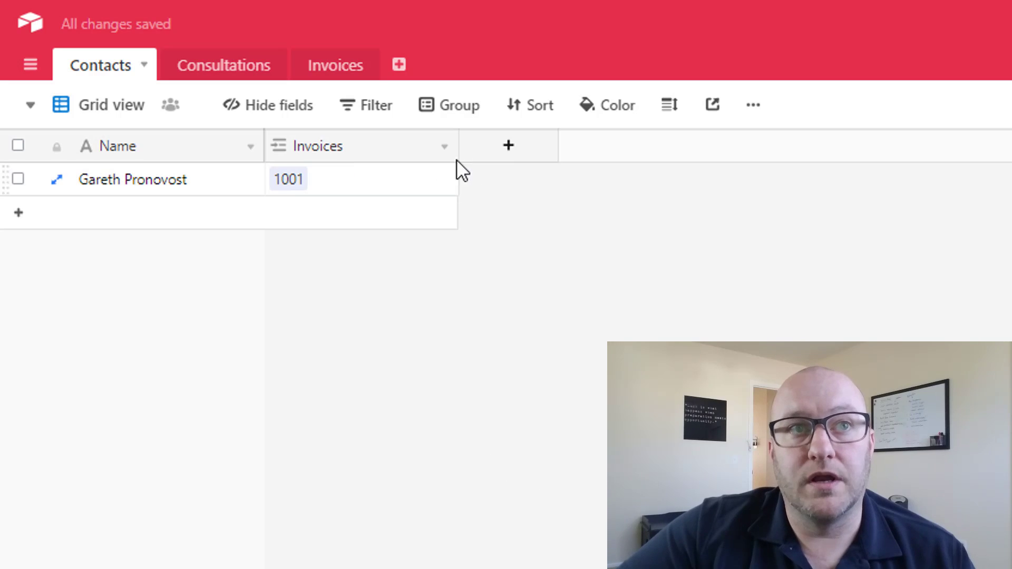
left_click_drag(458, 151, 389, 153)
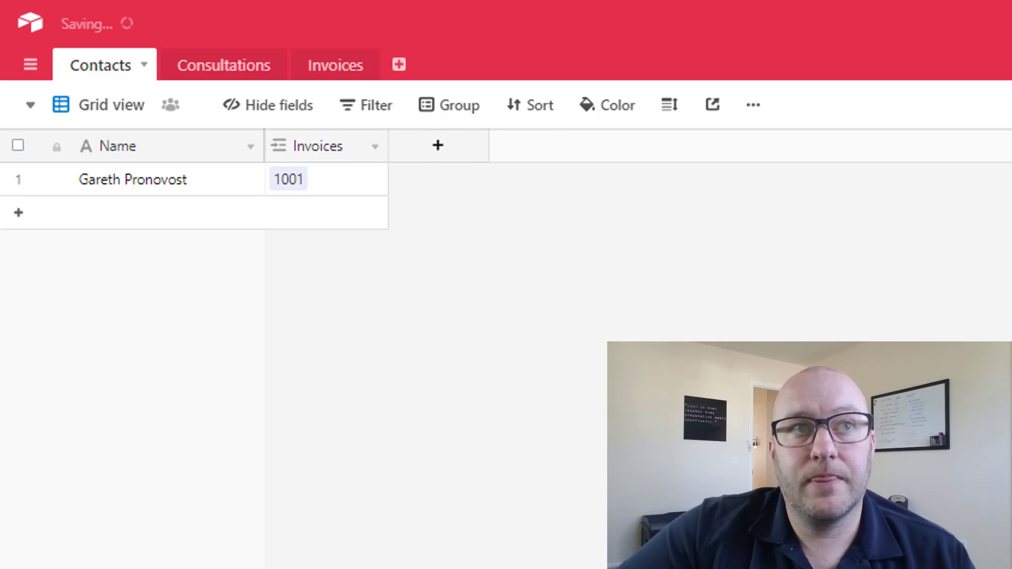
left_click(337, 78)
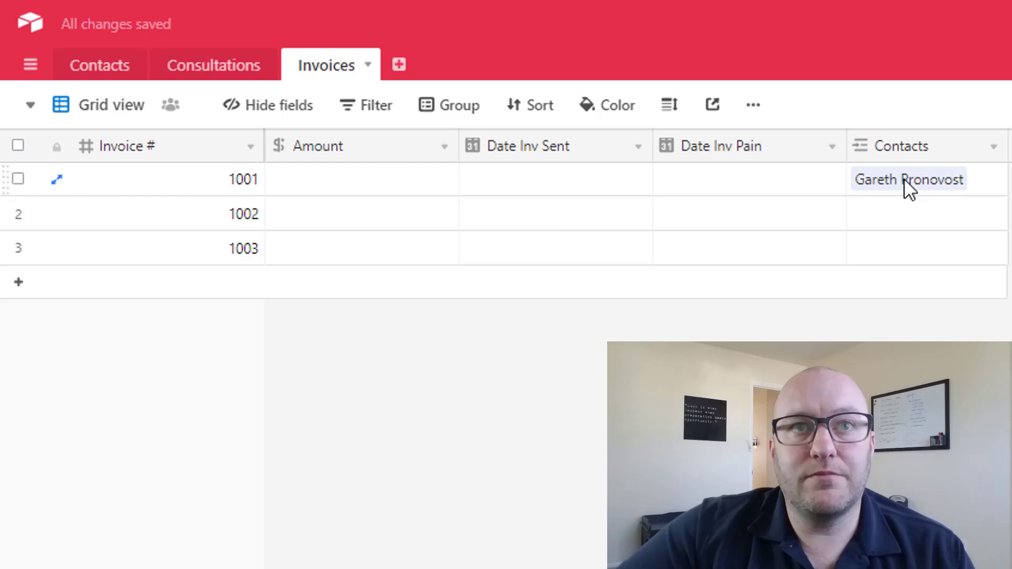
- Enter an Amount of $5,000.00 for invoice 1001
left_click(147, 185)
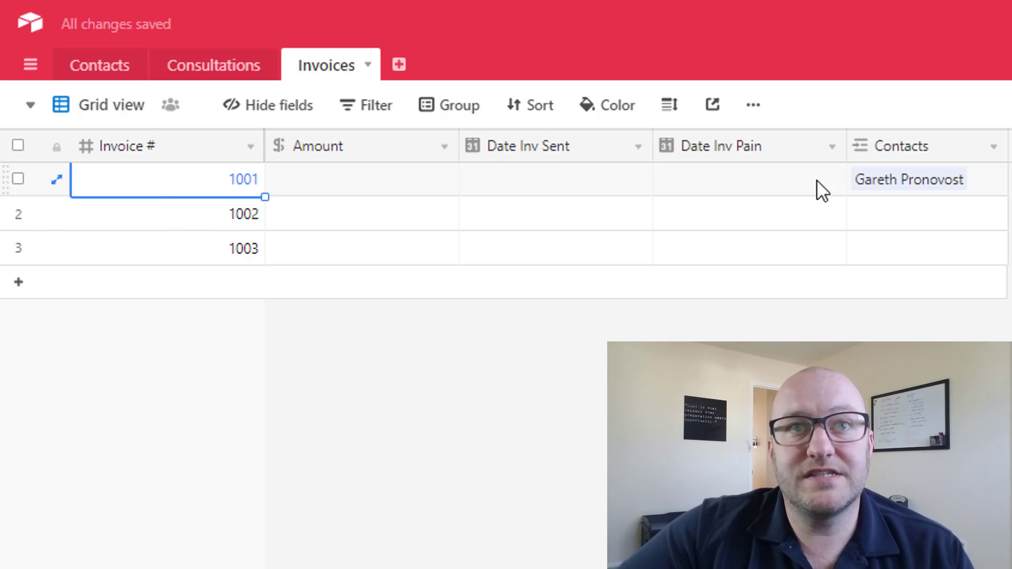
left_click(893, 179)
key("Escape")
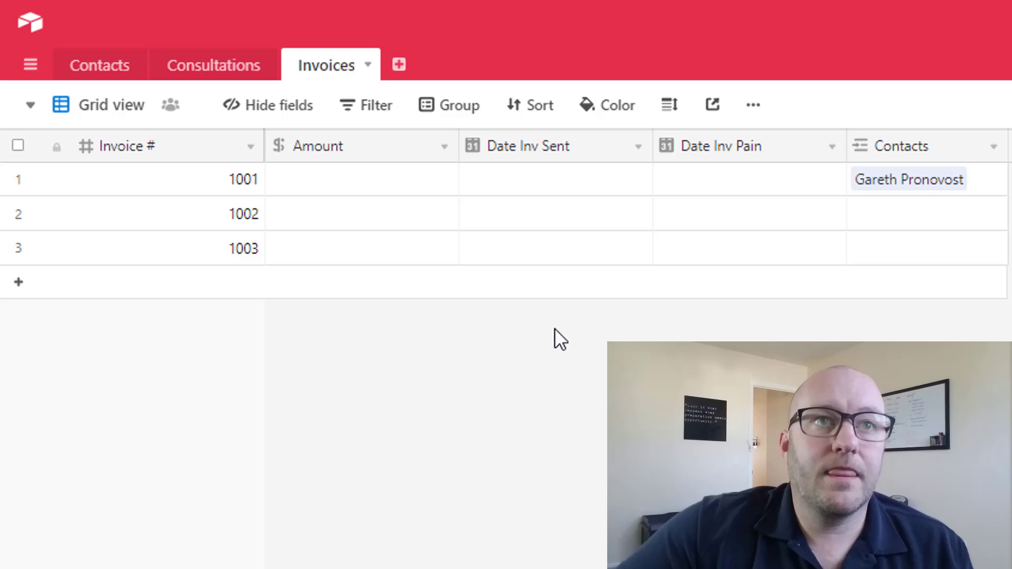
left_click(361, 176)
type("5000")
left_click(495, 373)
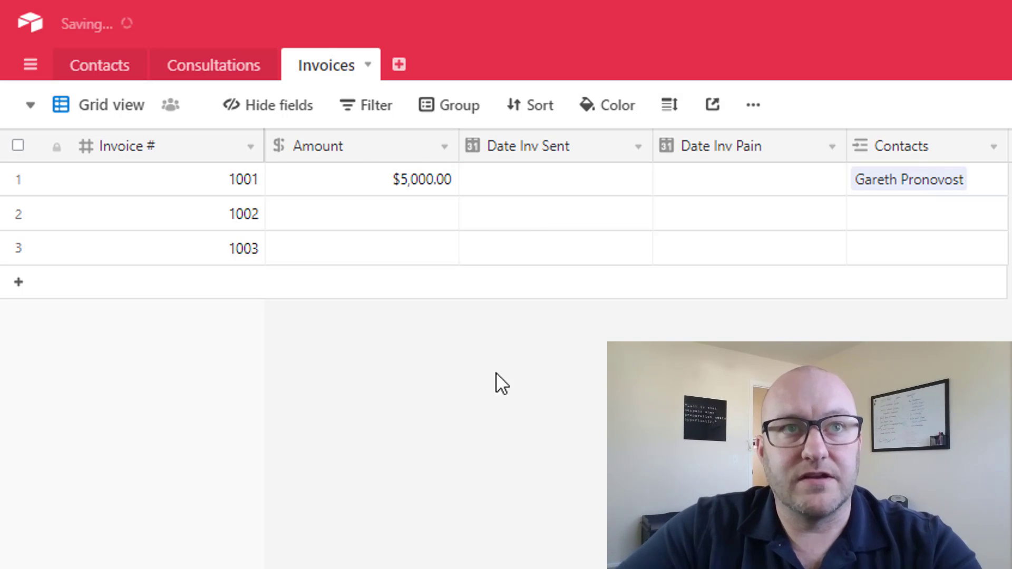
- Set invoice 1001's Date Inv Sent to 3/10/2019 and Date Inv Pain to 3/15/2019
left_click(522, 181)
left_click(520, 182)
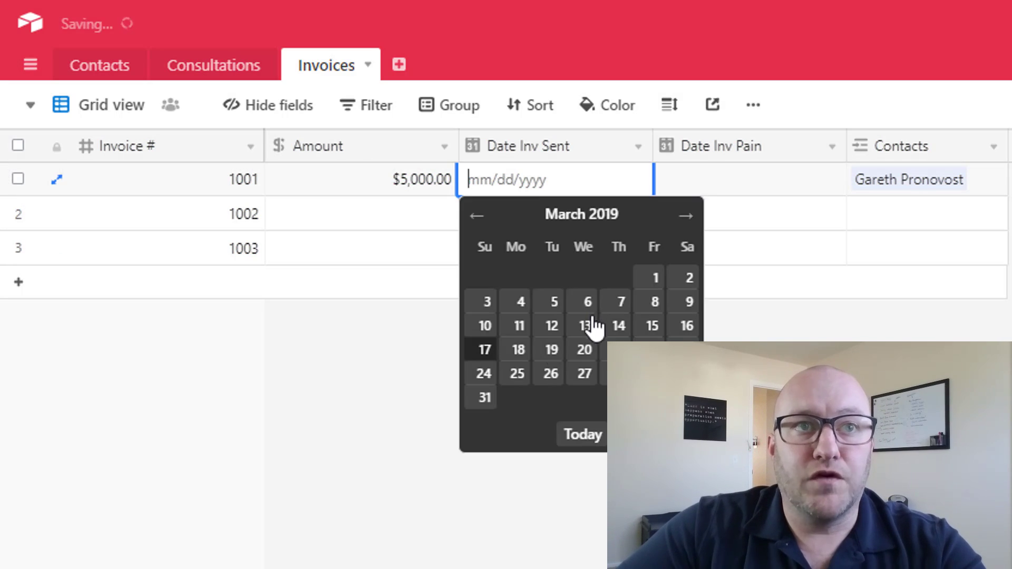
left_click(481, 329)
left_click(752, 182)
left_click(752, 181)
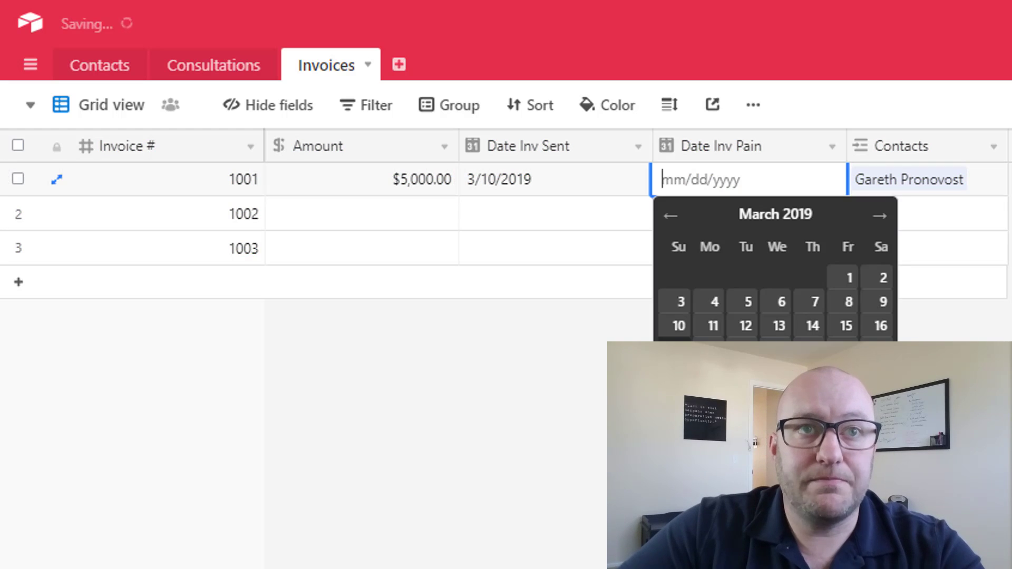
left_click(854, 324)
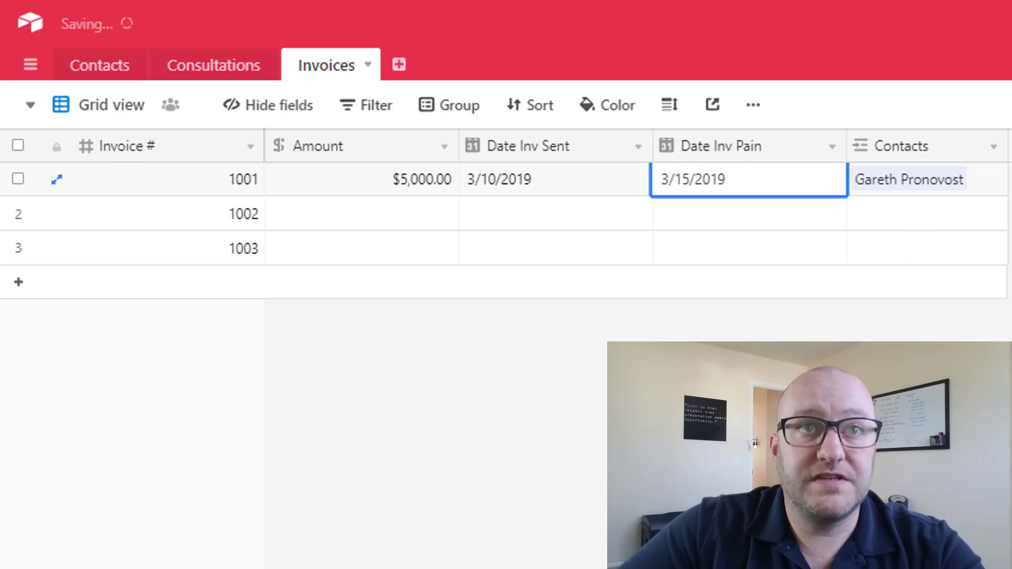
left_click(796, 307)
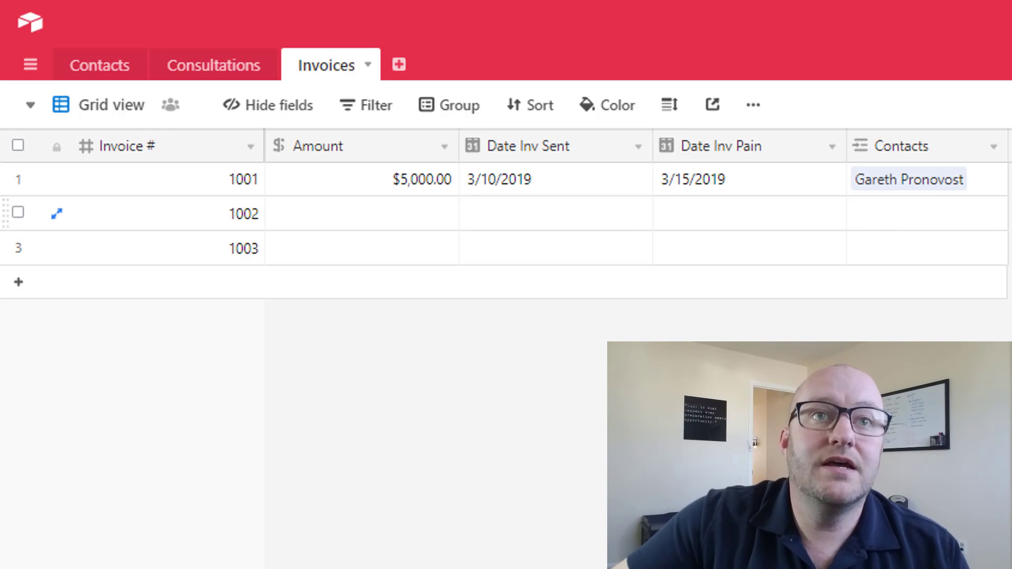
- Check the contact record in Contacts, then switch to the empty Consultations table
left_click(88, 71)
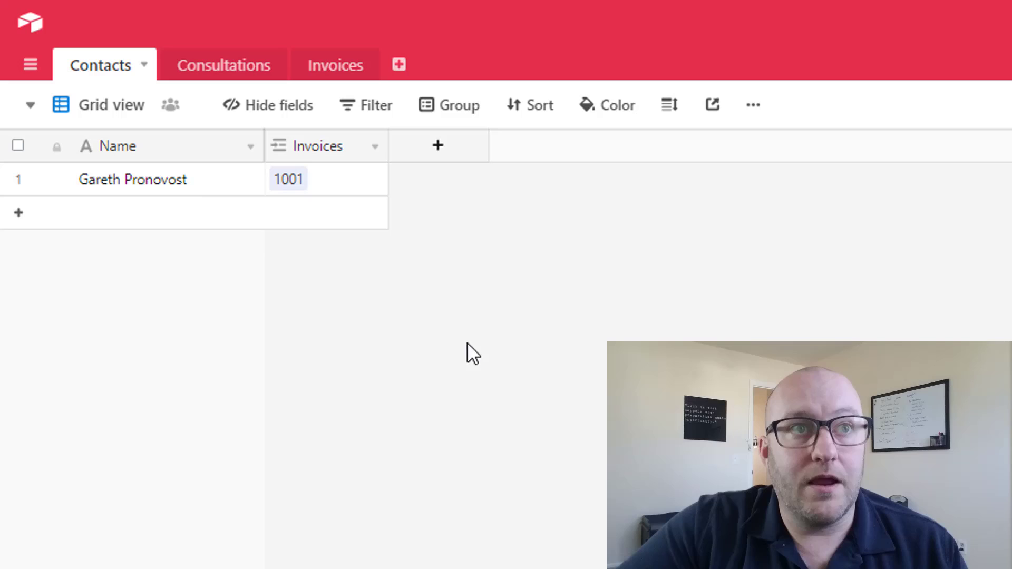
left_click(184, 182)
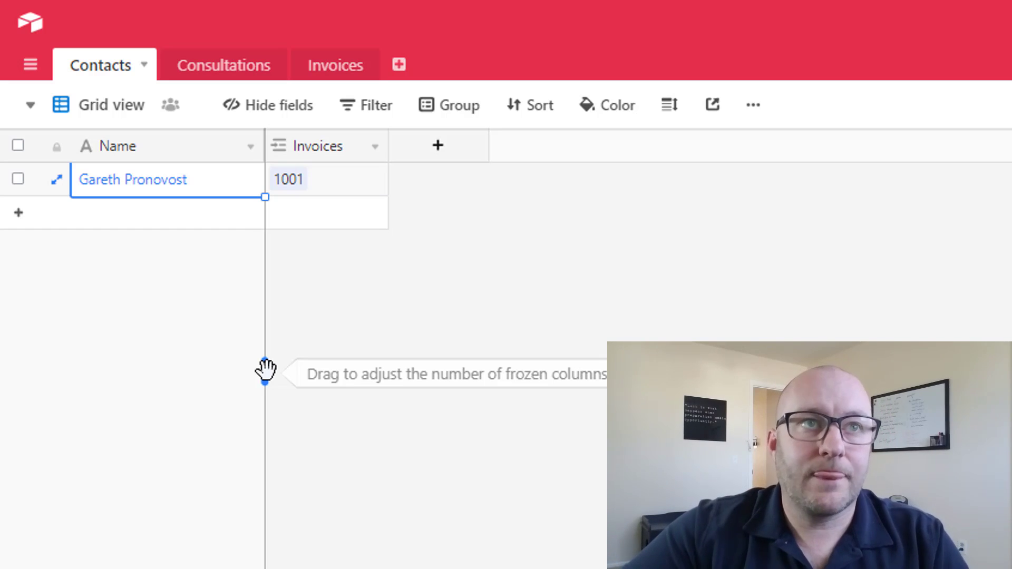
left_click(265, 369)
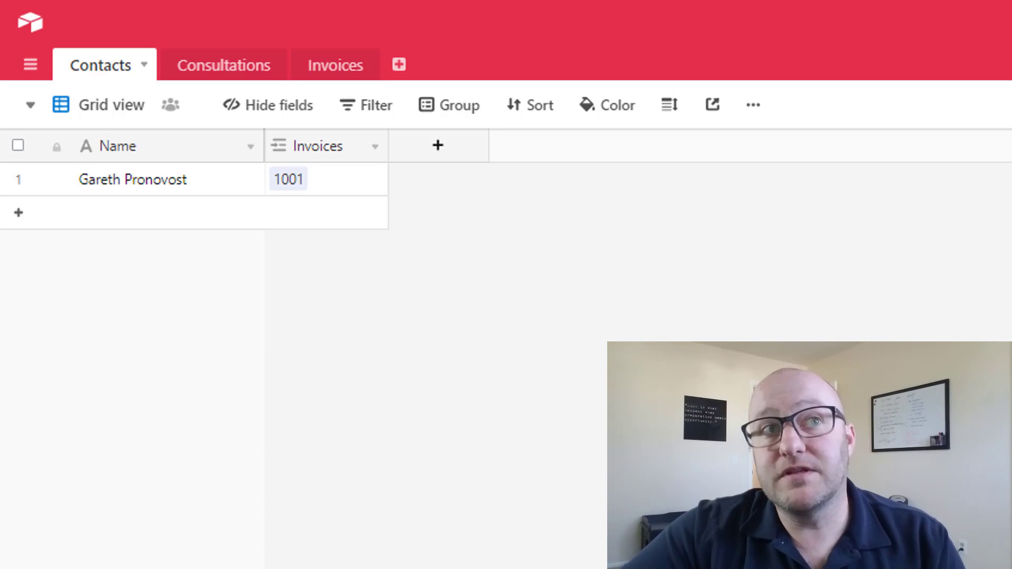
left_click(227, 78)
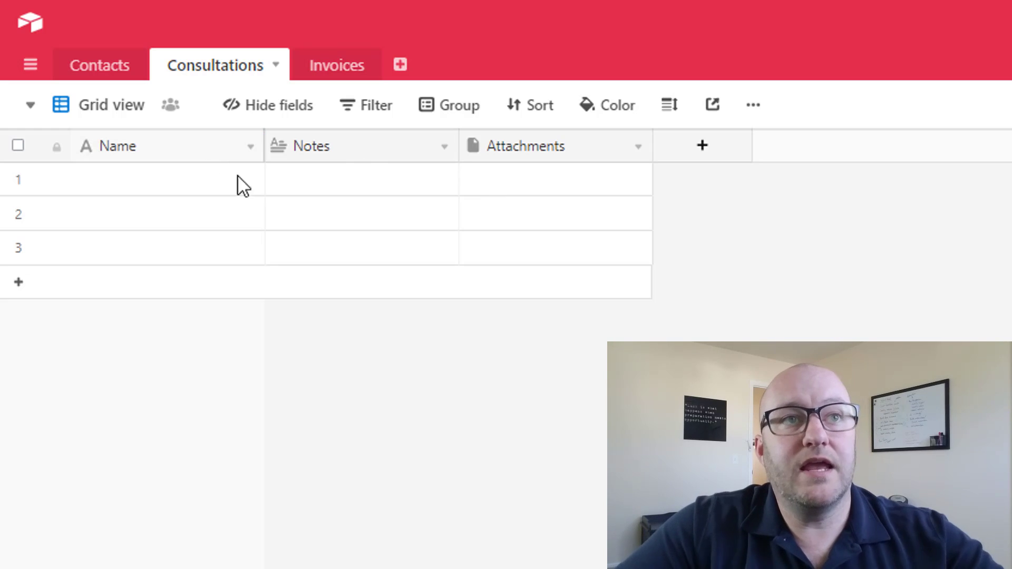
- Delete the Notes and Attachments fields from the Consultations table
right_click(369, 148)
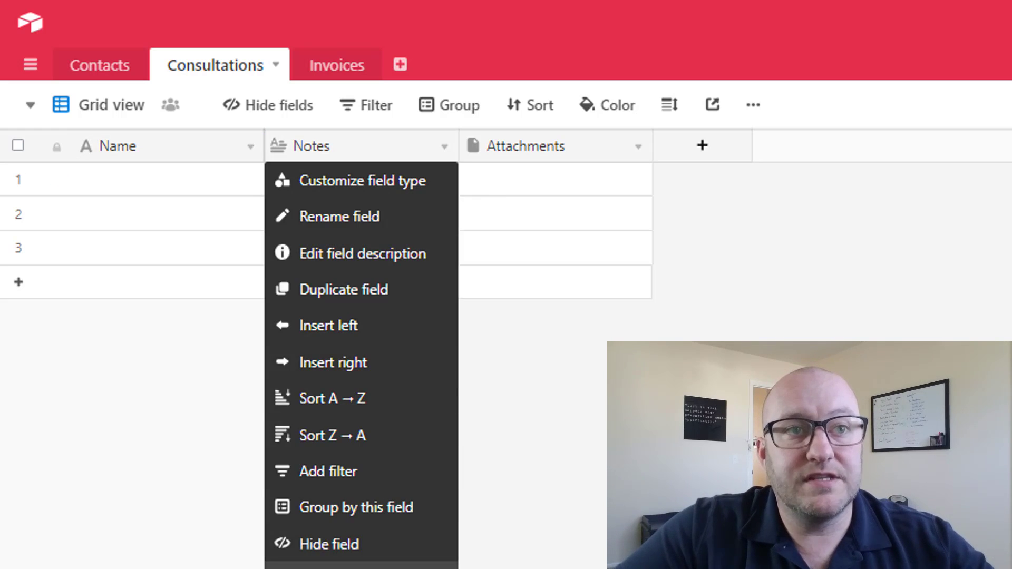
left_click(369, 566)
right_click(377, 152)
left_click(337, 566)
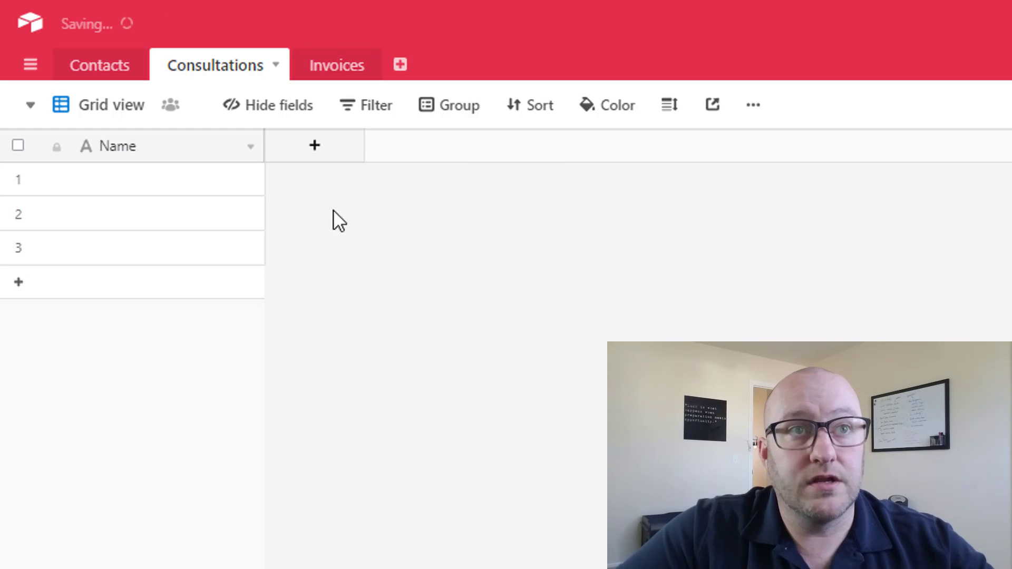
- Add a Date field named Date of Consultation to Consultations
left_click(319, 156)
type("Dat")
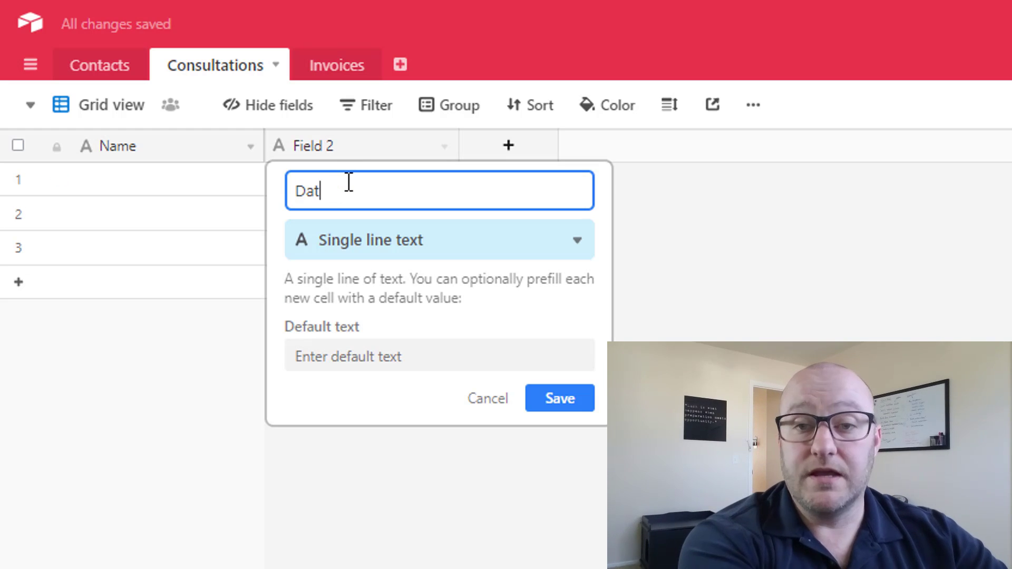
type("e of Consultation")
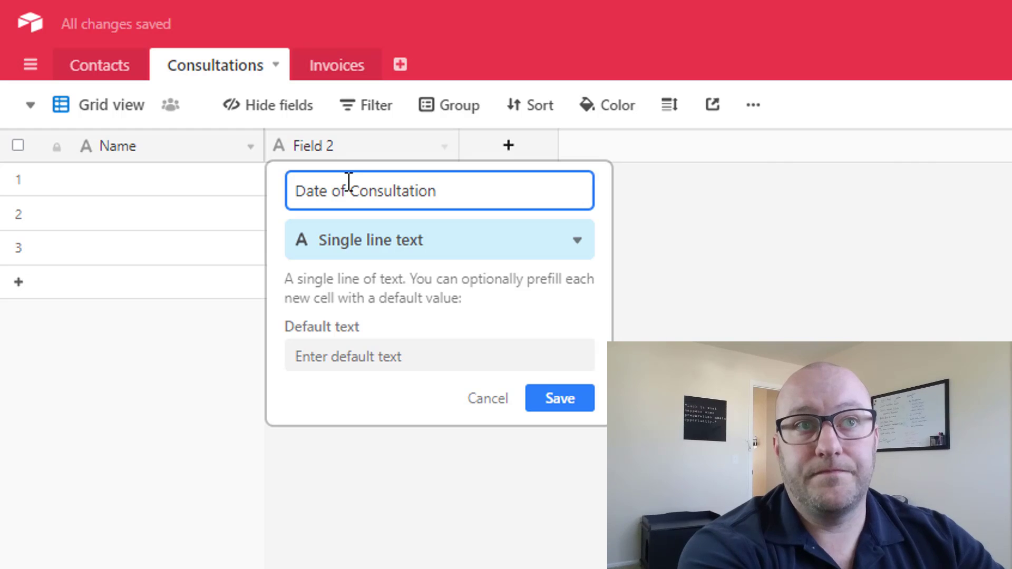
key("Tab")
type("date")
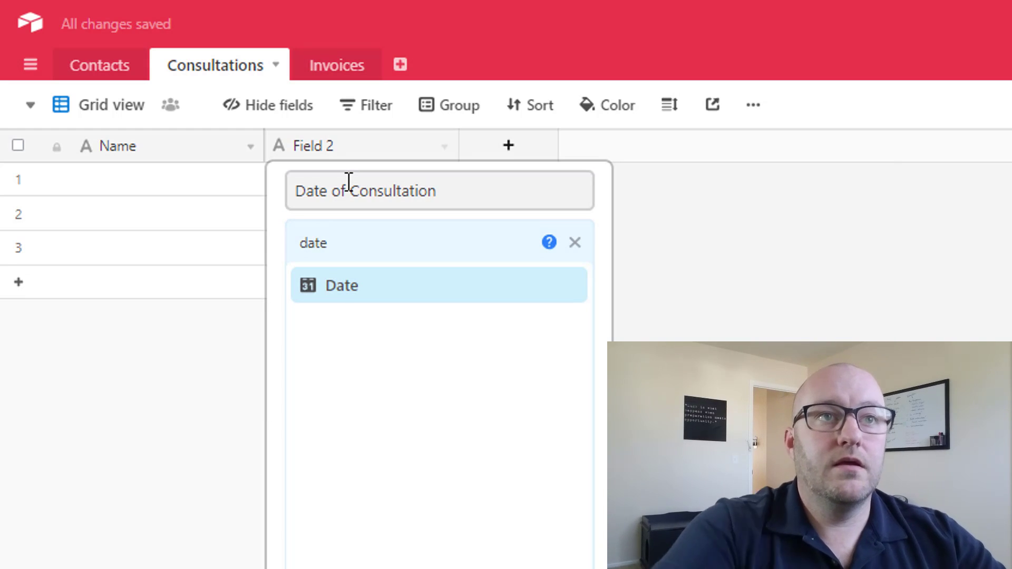
left_click(476, 286)
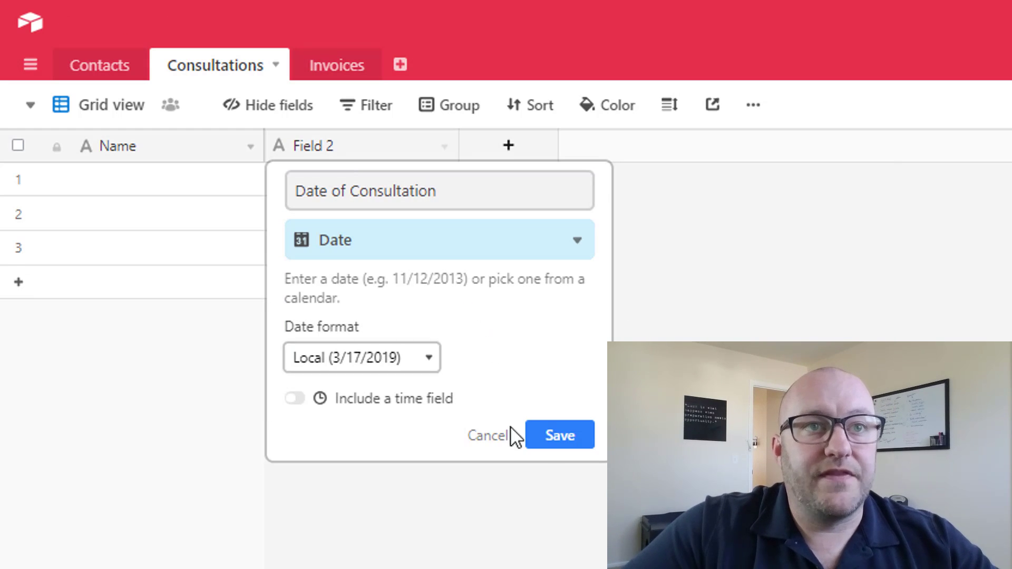
left_click(551, 433)
- Delete all the empty Consultations records at once
left_click(18, 179)
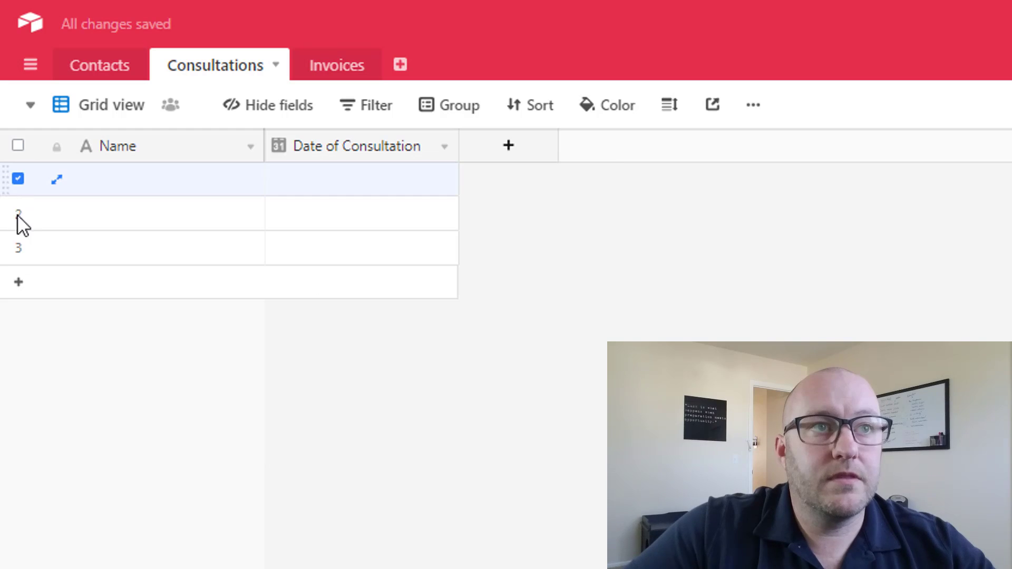
left_click(17, 244, "shift")
right_click(17, 248)
left_click(63, 303)
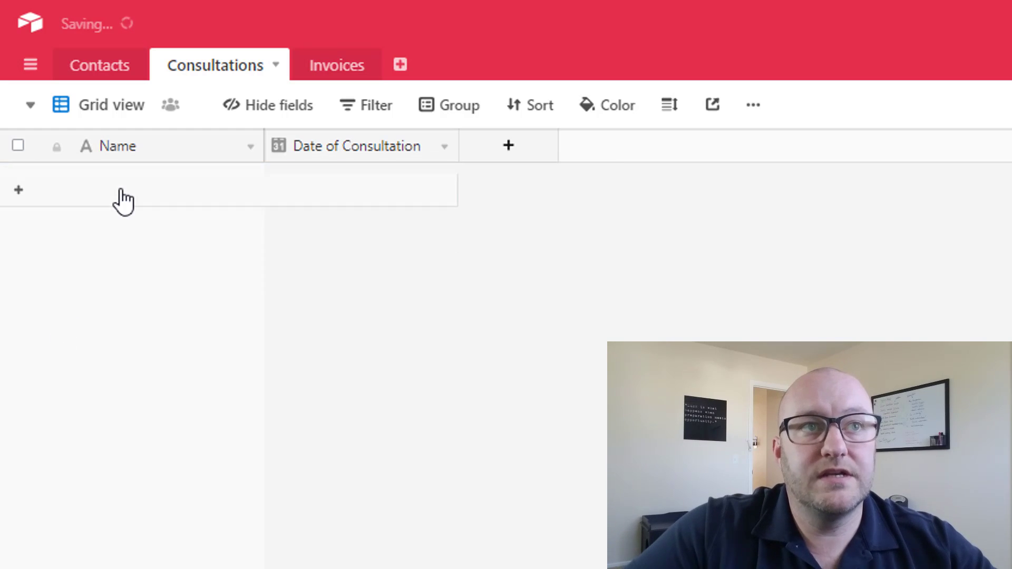
- Add a new consultation record dated 3/20/2019
left_click(433, 182)
left_click(397, 193)
left_click(392, 185)
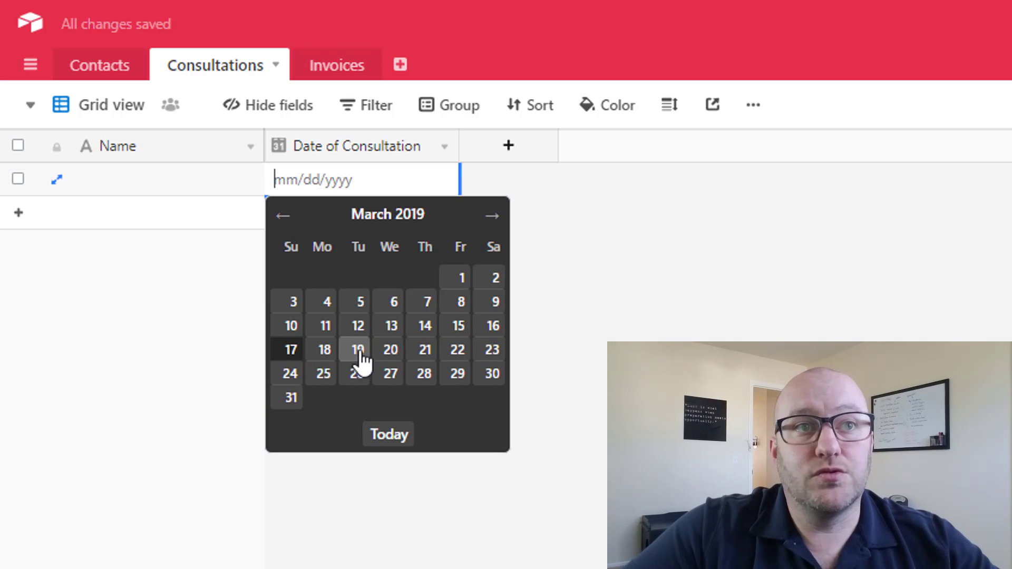
left_click(389, 350)
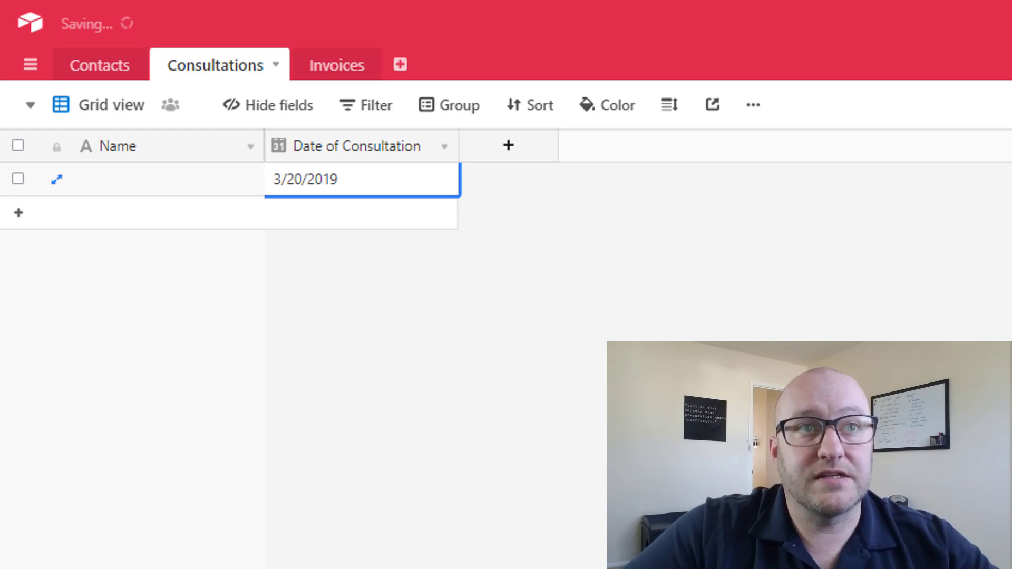
left_click_drag(444, 142, 445, 141)
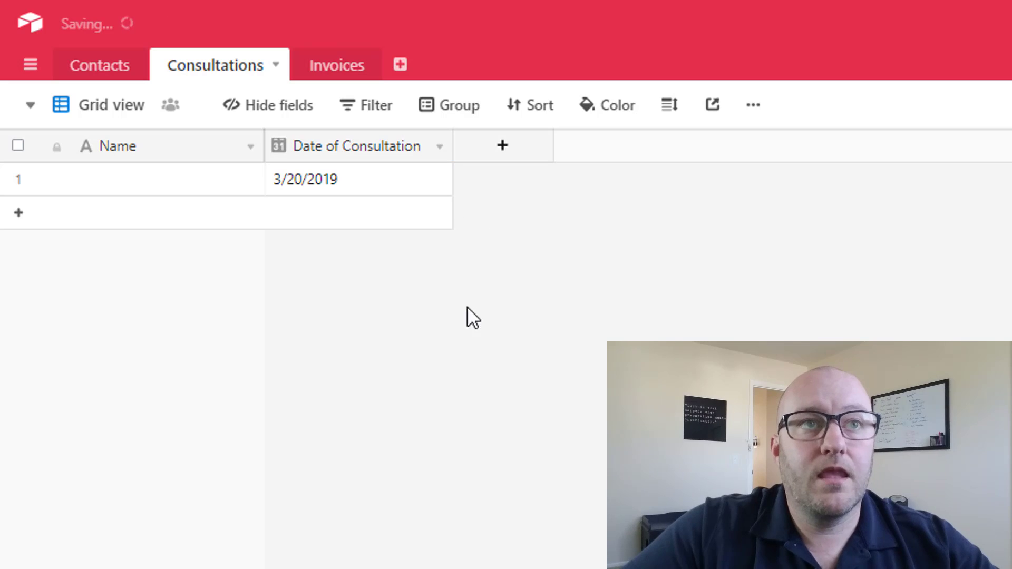
- Add a Contacts field linking each consultation to a single Contacts record, with multiple links turned off
left_click(501, 147)
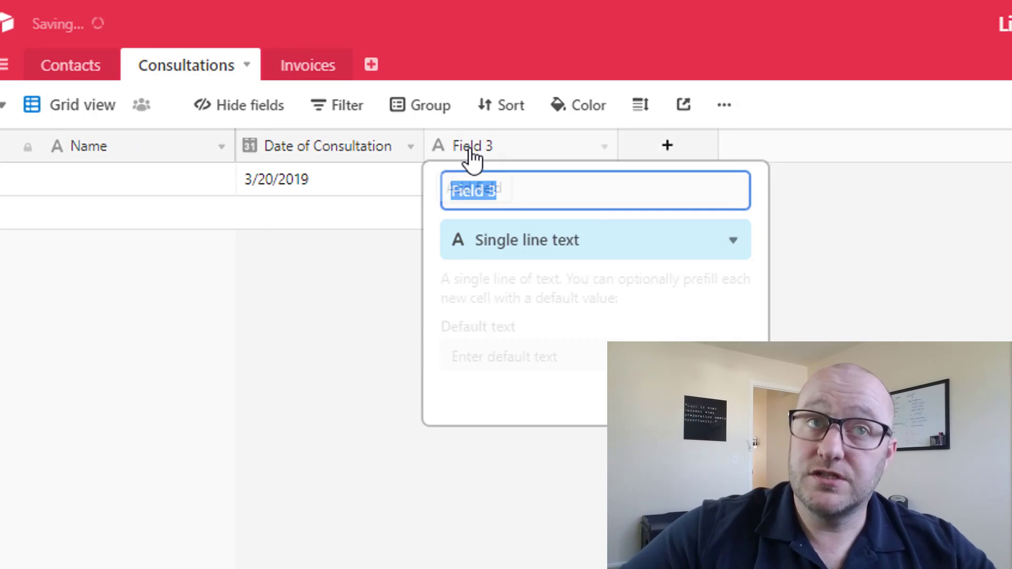
type("Cond")
type("acts")
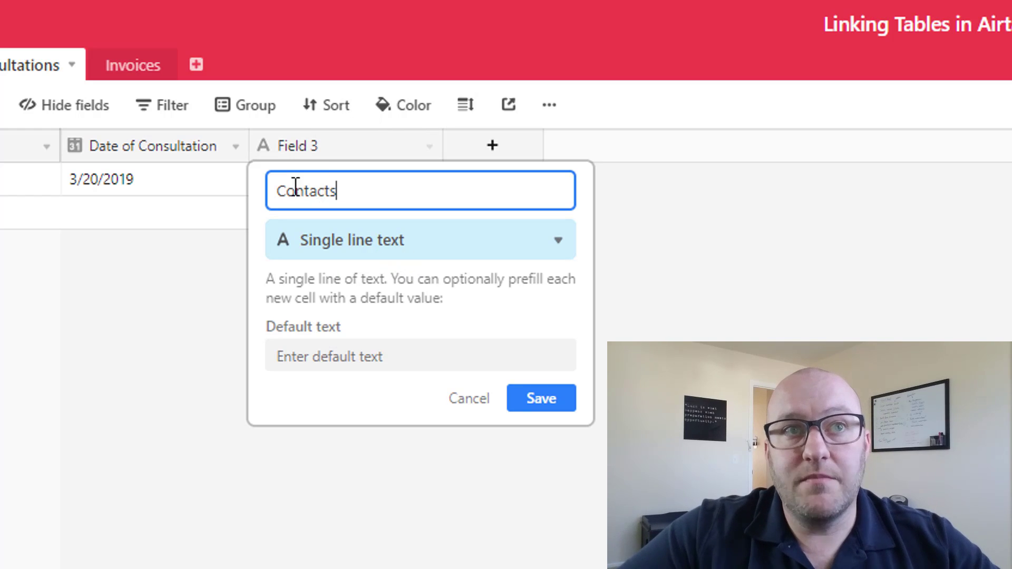
left_click(335, 243)
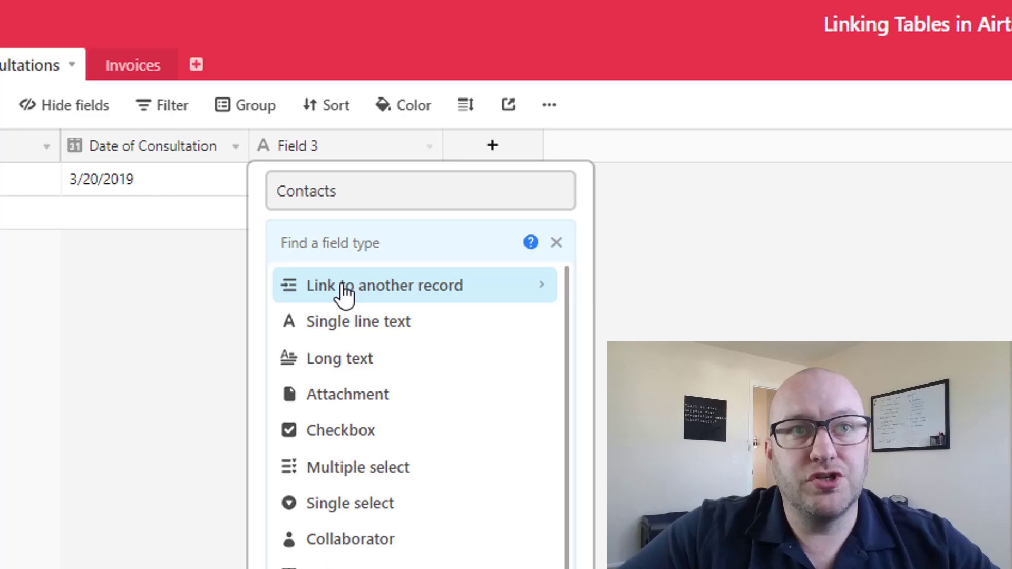
left_click(343, 290)
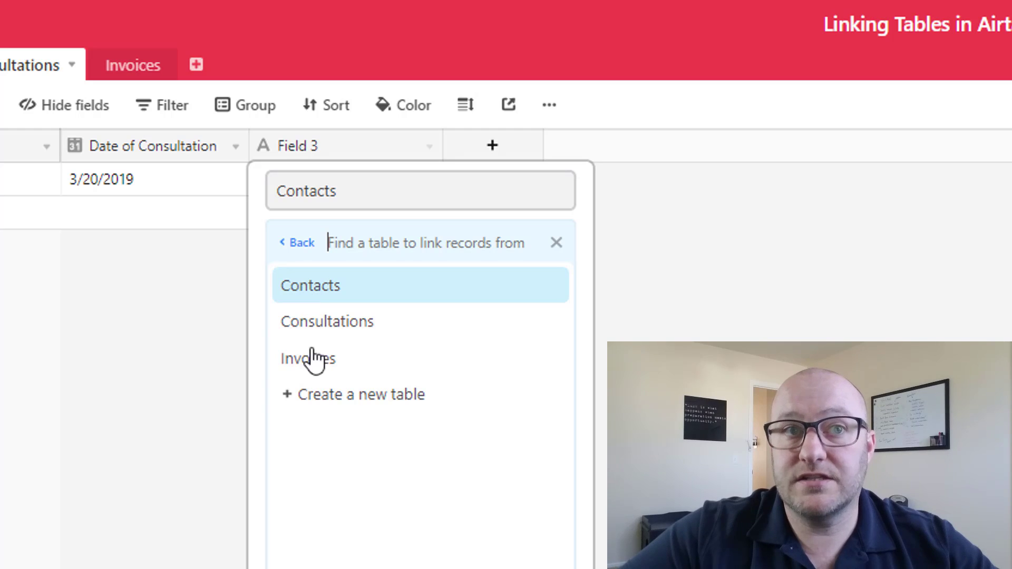
left_click(308, 295)
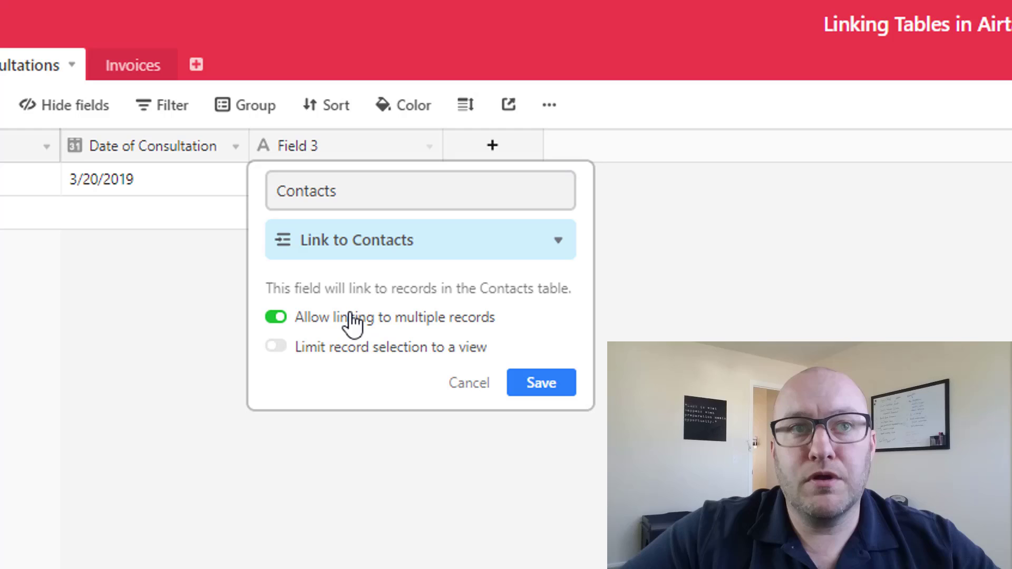
left_click(302, 319)
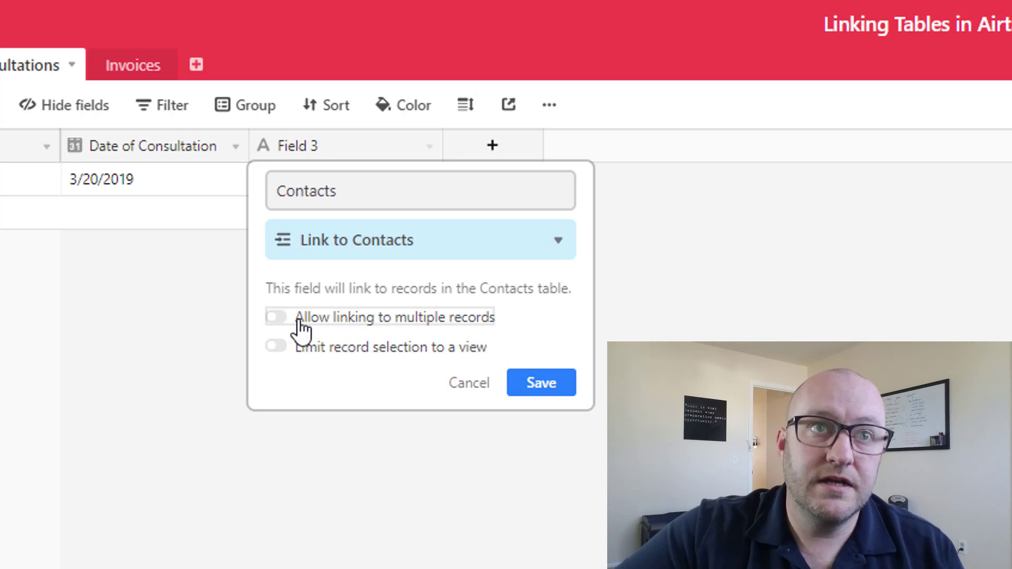
left_click(572, 383)
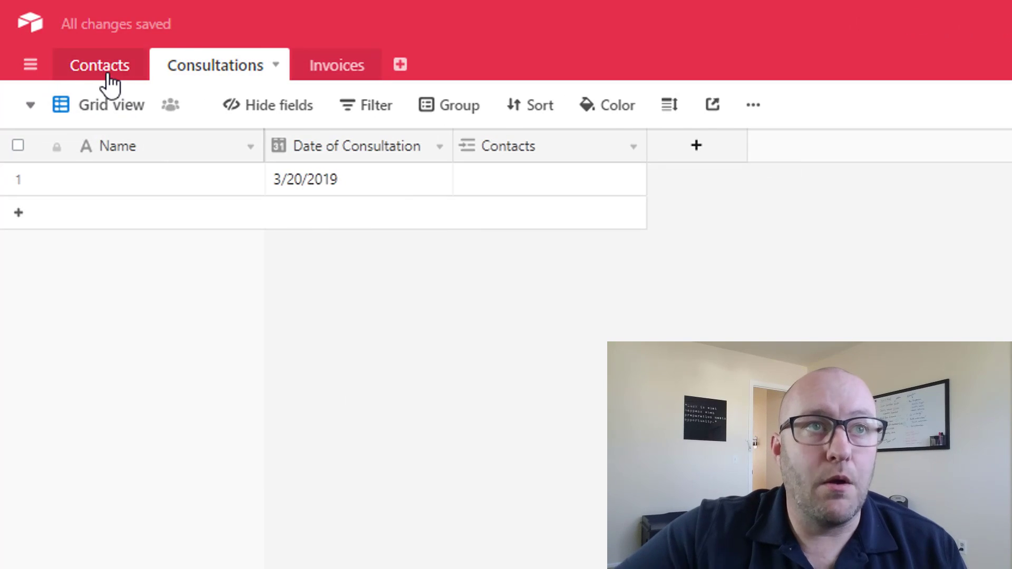
- In Contacts, inspect the Consultations link field's type settings without changing them
left_click(108, 67)
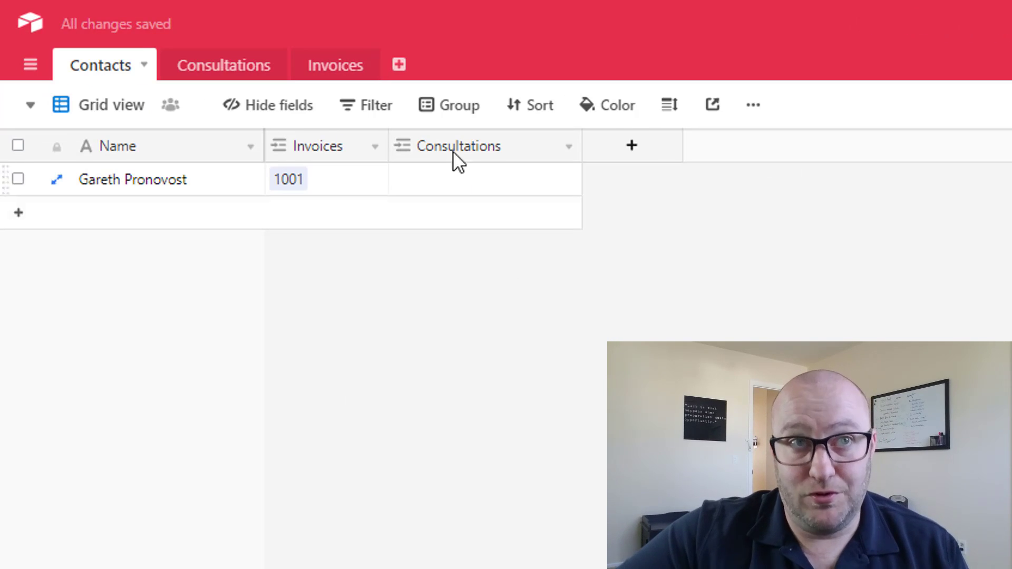
left_click(567, 147)
left_click(534, 180)
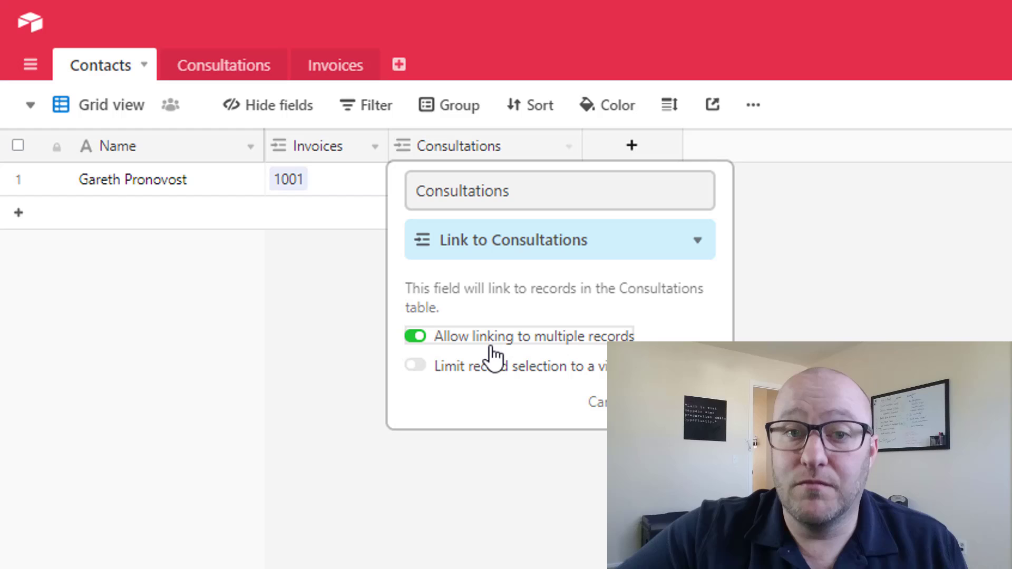
left_click(316, 380)
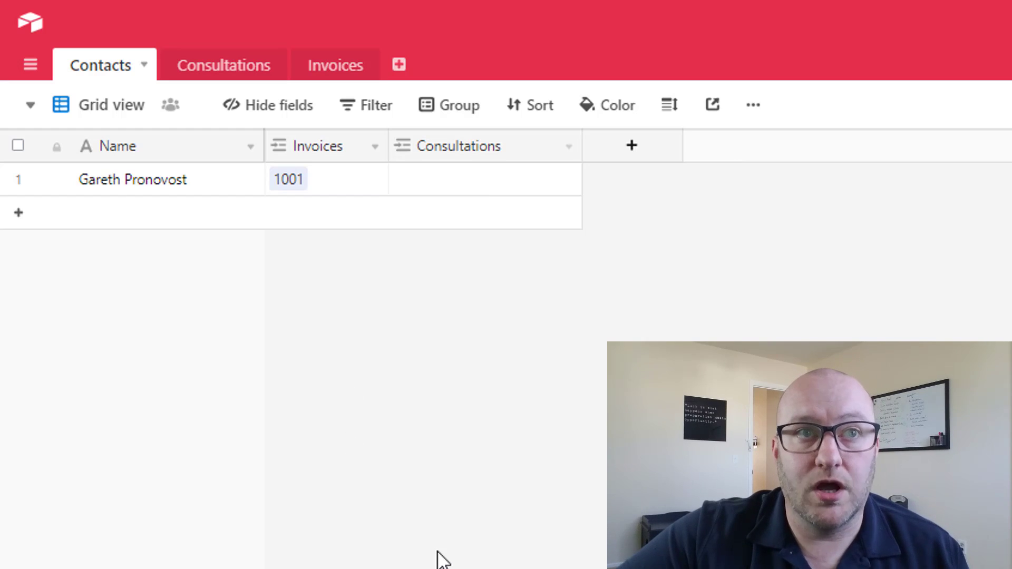
- Link the 3/20/2019 consultation to the existing contact
left_click(232, 67)
left_click(510, 192)
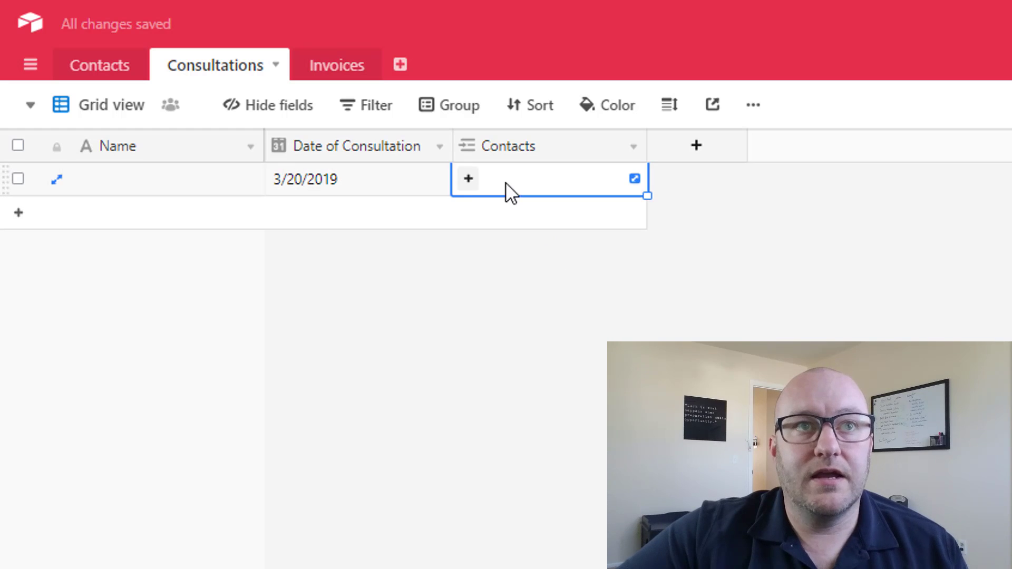
left_click(466, 178)
left_click(251, 133)
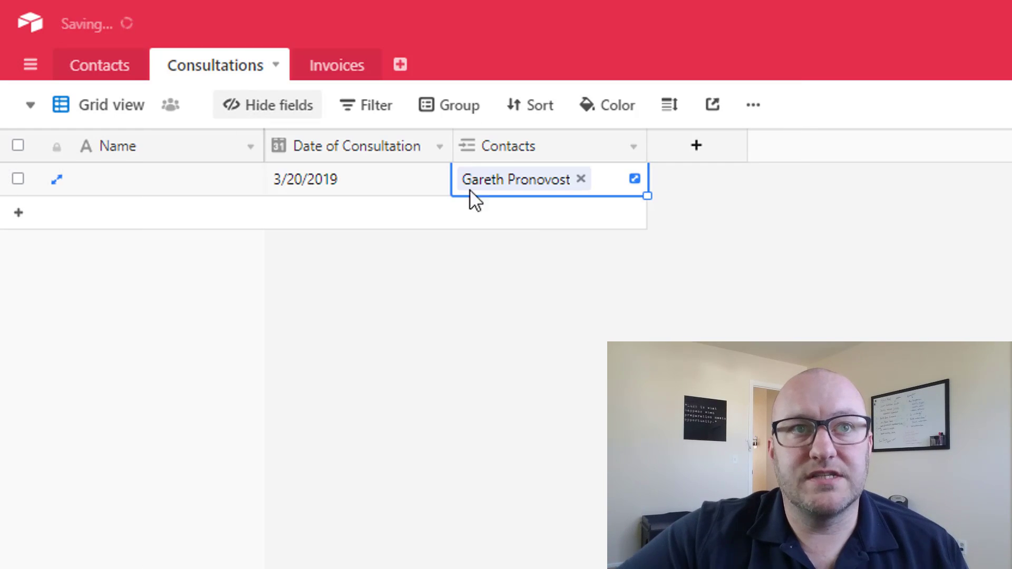
left_click(463, 258)
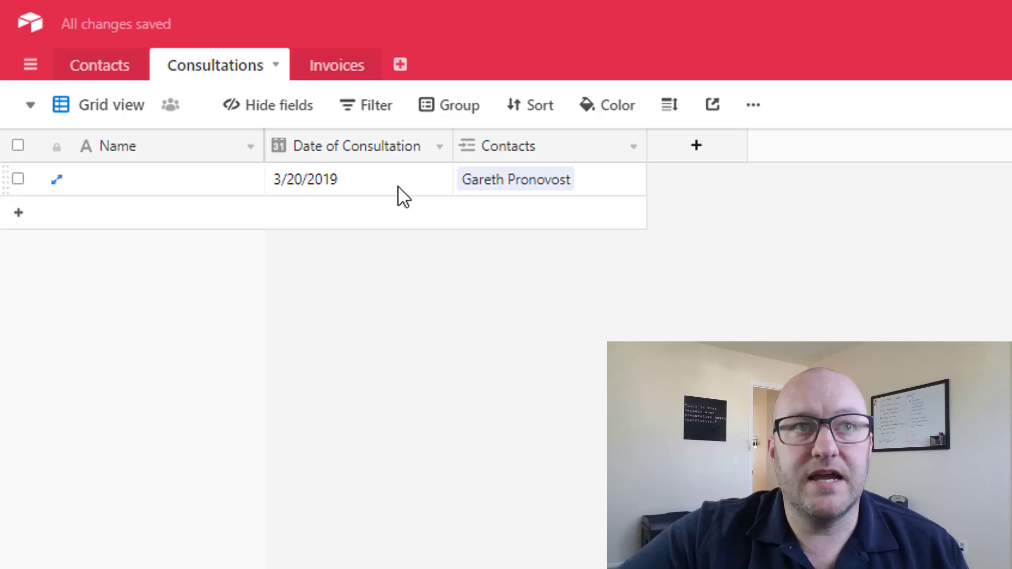
left_click(322, 180)
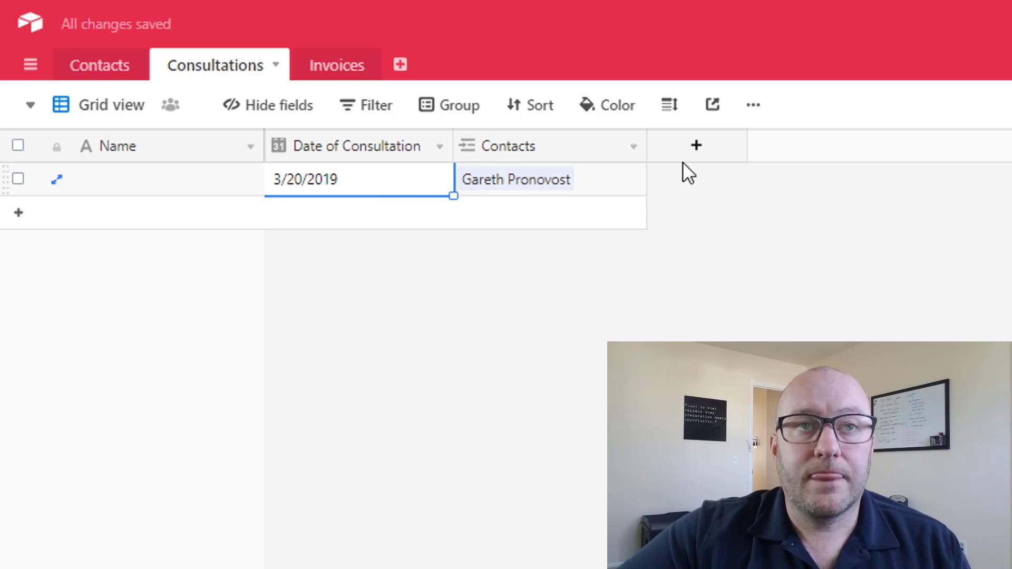
- Add a Long text field named Notes to Consultations
left_click(695, 147)
type("Notes")
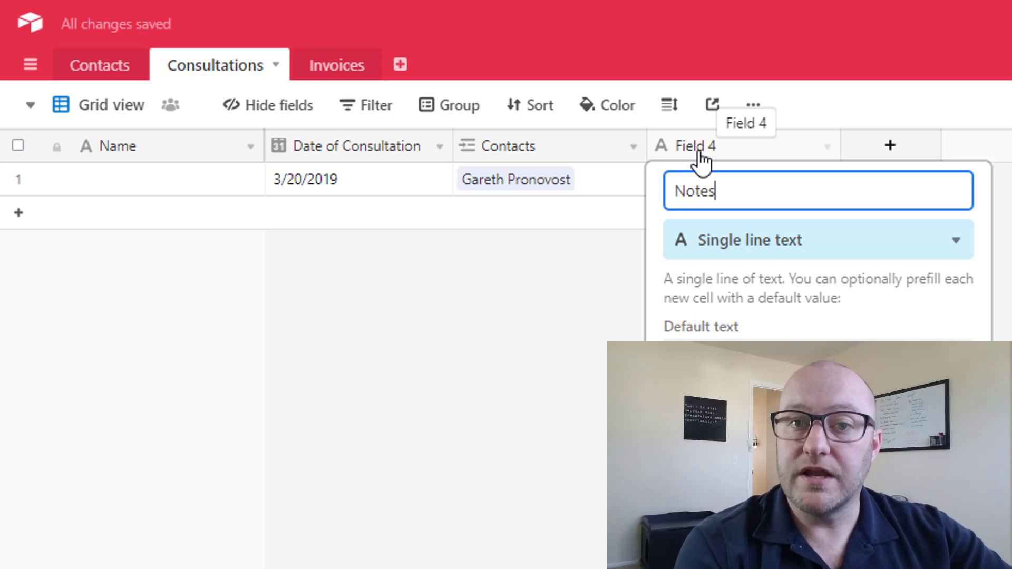
key("Tab")
type("lo")
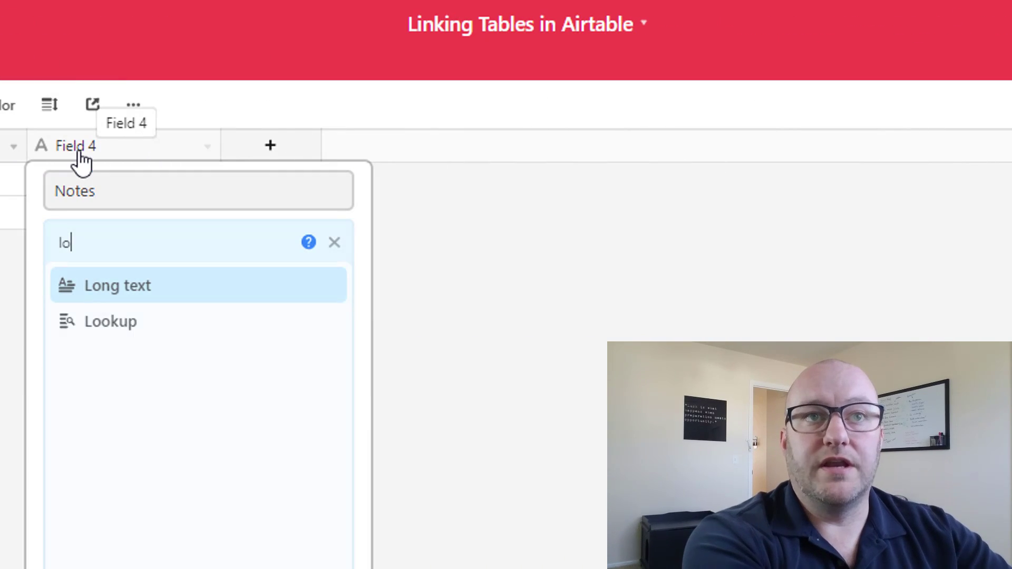
type("n")
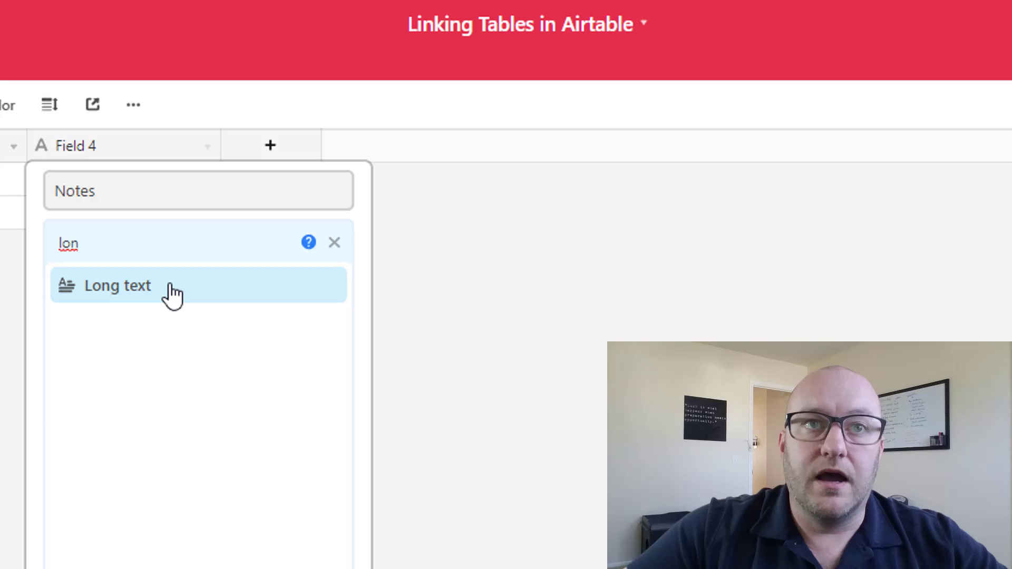
left_click(172, 293)
left_click(321, 327)
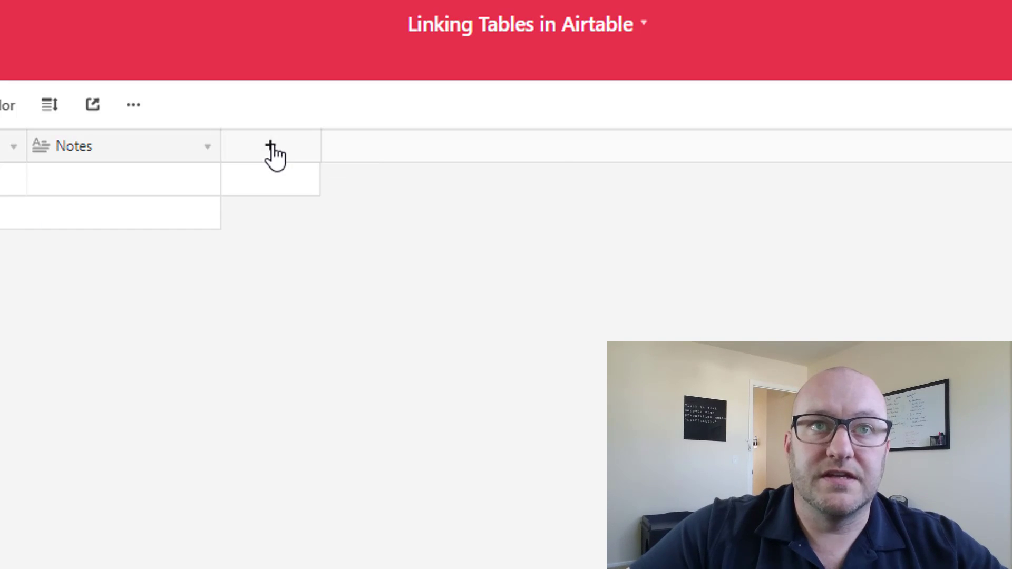
- Add a Checkbox field named Good Fit? and narrow its column
left_click(270, 146)
type("G")
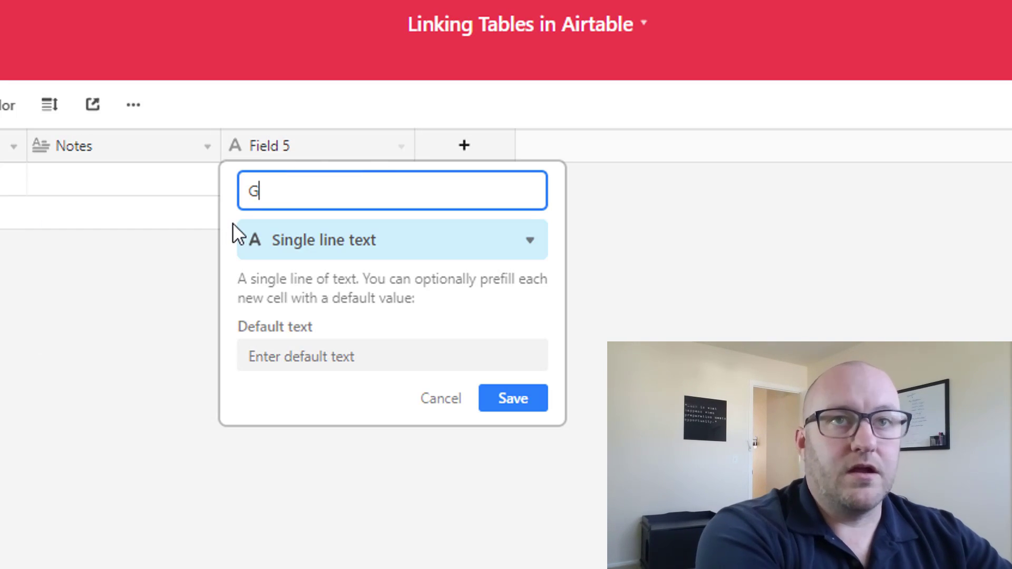
type("ood Fit?")
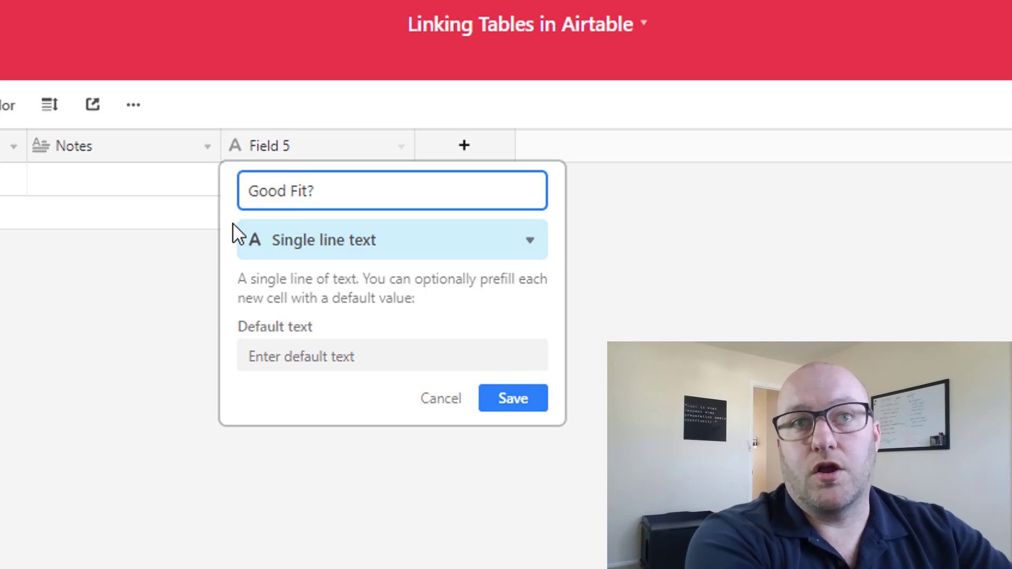
key("Tab")
type("chec")
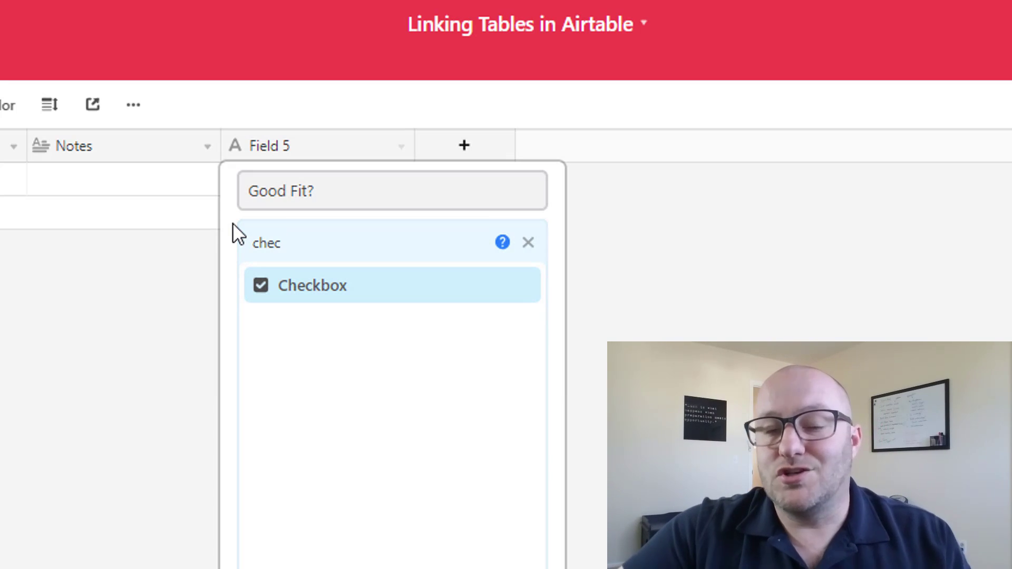
left_click(310, 285)
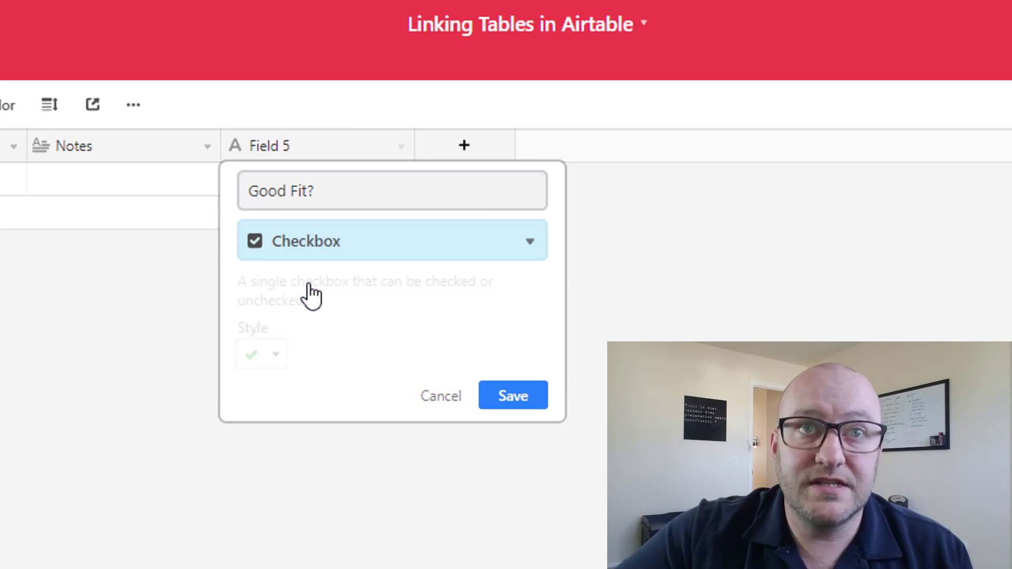
left_click(538, 395)
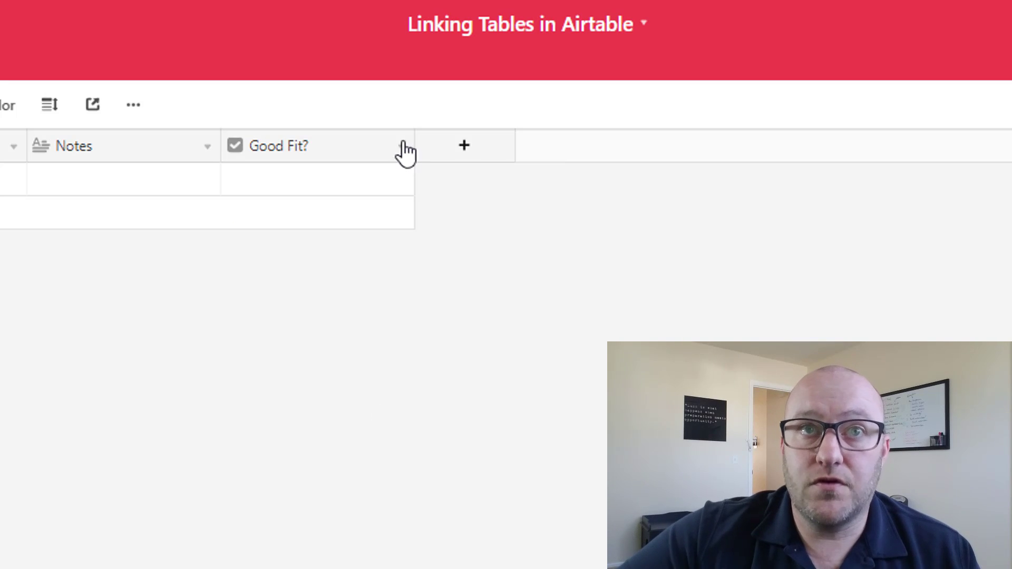
left_click_drag(413, 140, 362, 141)
- Narrow the Notes column by dragging its edge left
left_click_drag(215, 140, 131, 136)
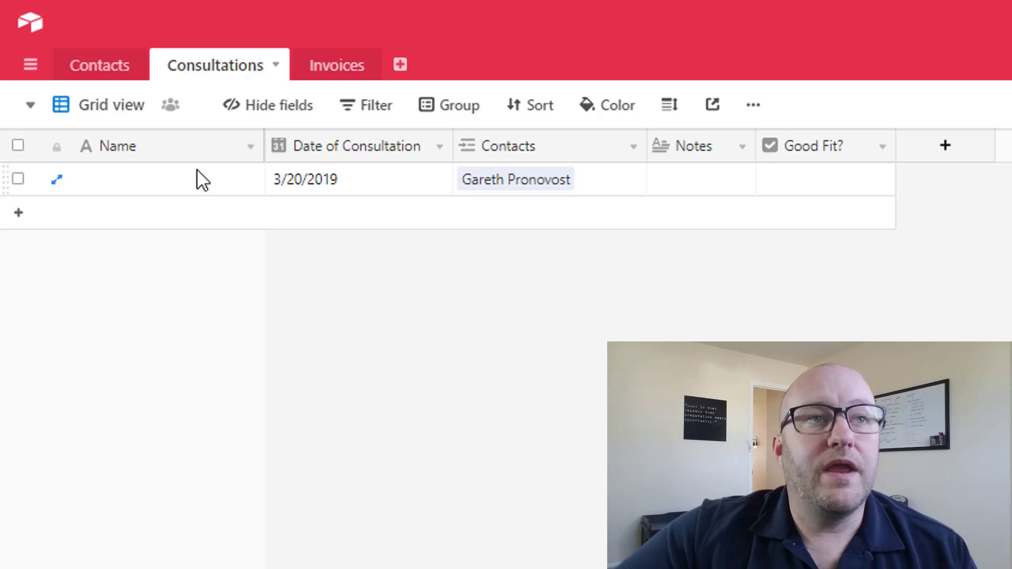
- Rename the Name primary field to Primary ID and change its type to Formula
left_click(249, 146)
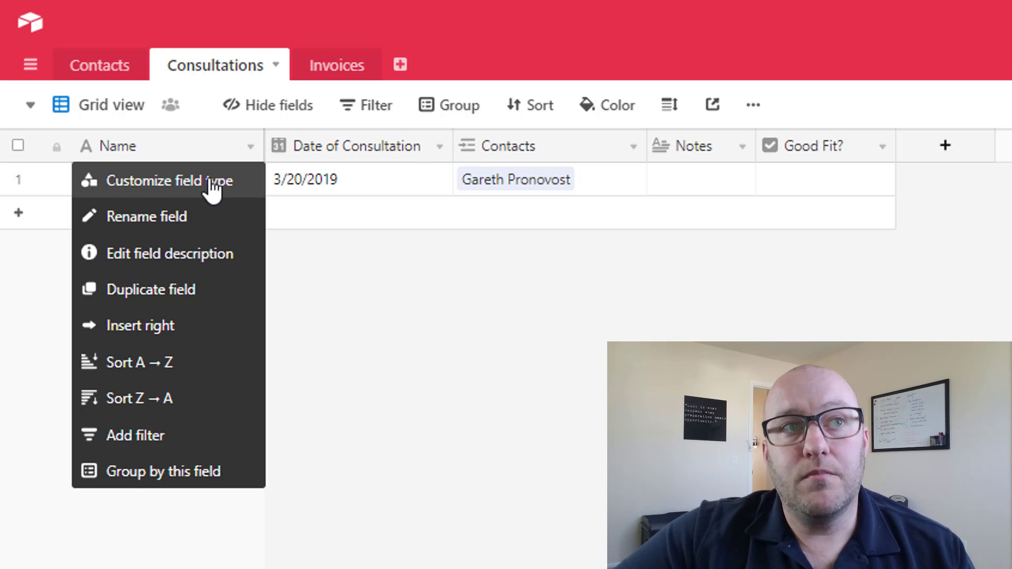
left_click(213, 181)
double_click(193, 196)
type("P")
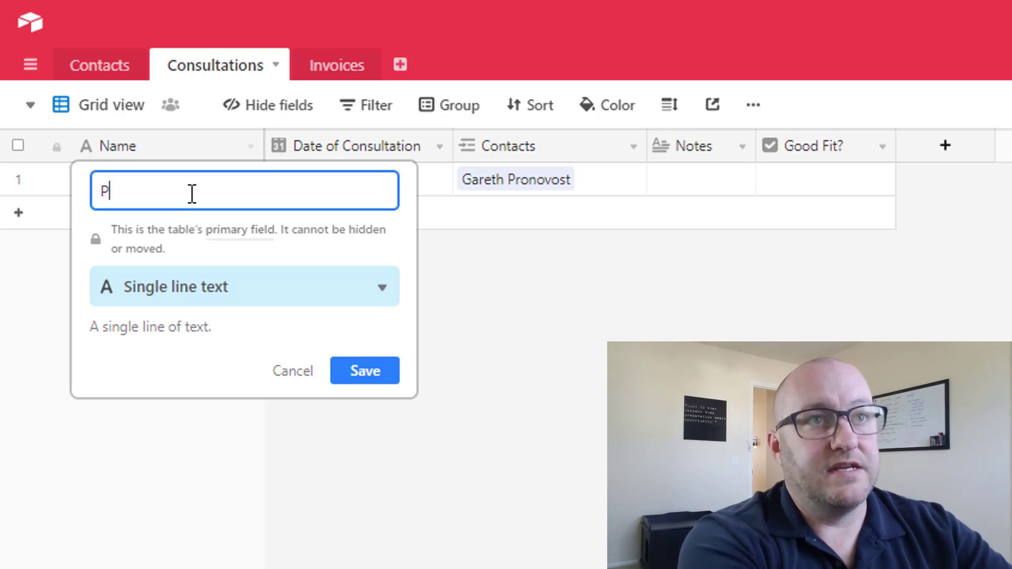
type("rimary ID")
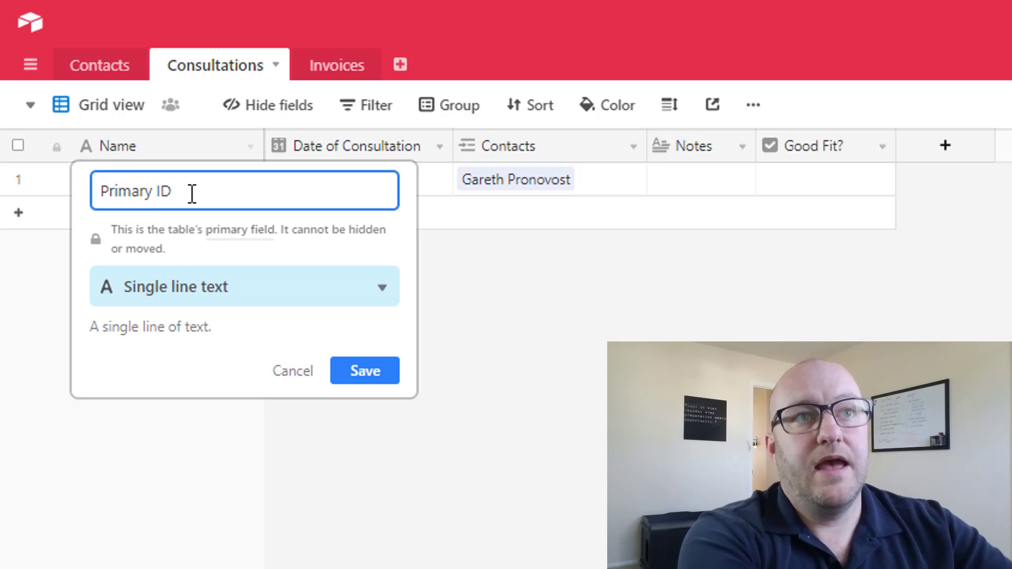
key("Tab")
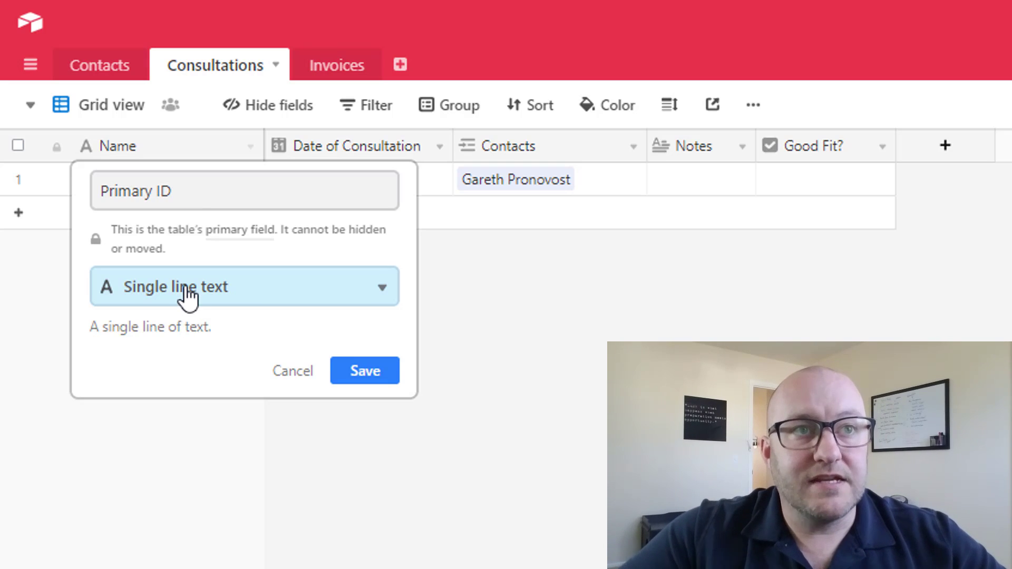
left_click(187, 297)
type("f")
left_click(153, 342)
- Enter a CONCATENATE formula joining DATETIME_FORMAT({Date of Consultation},'l'), " | " and Contacts
left_click(173, 471)
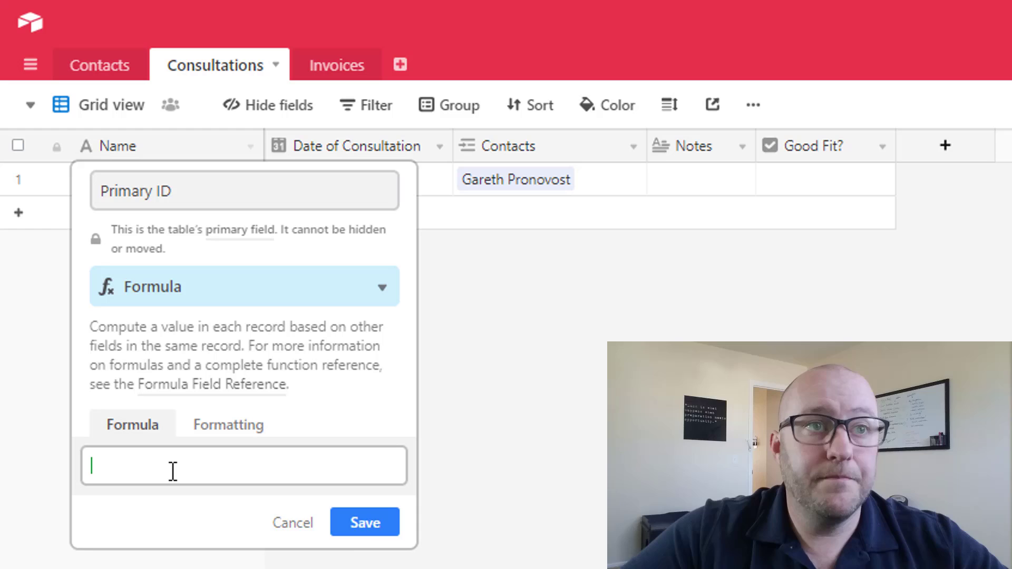
type("conc")
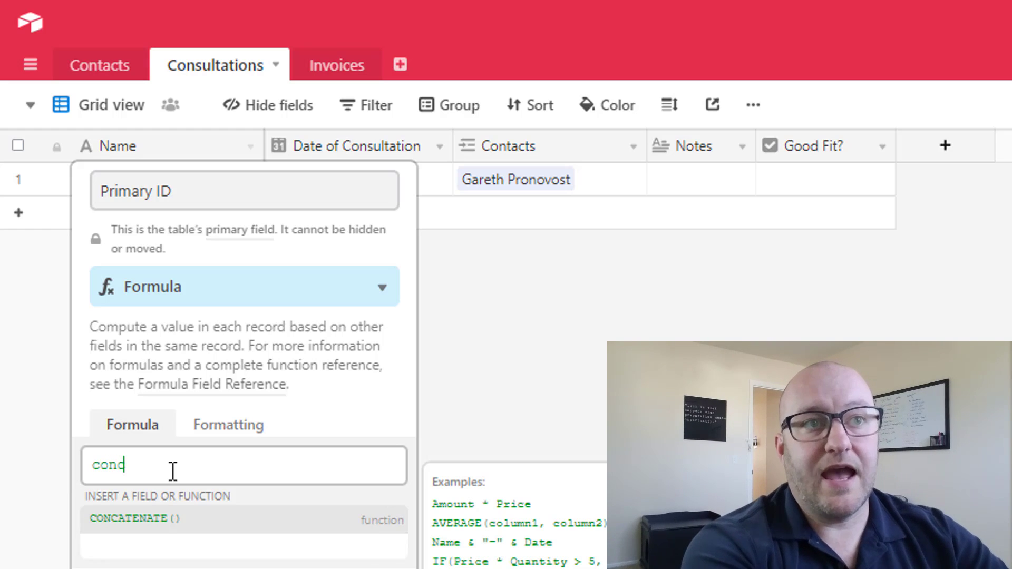
key("Tab")
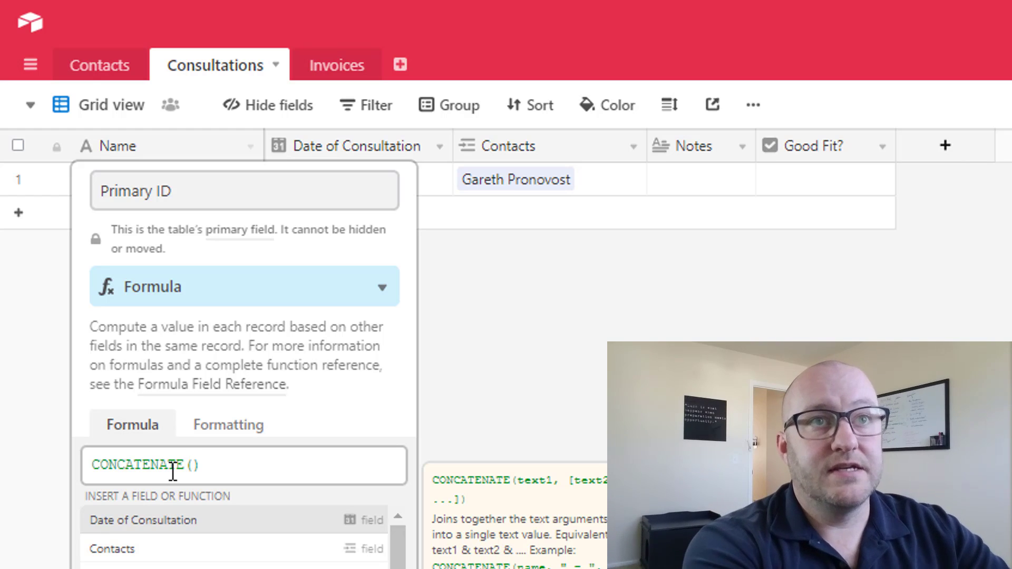
type("dat")
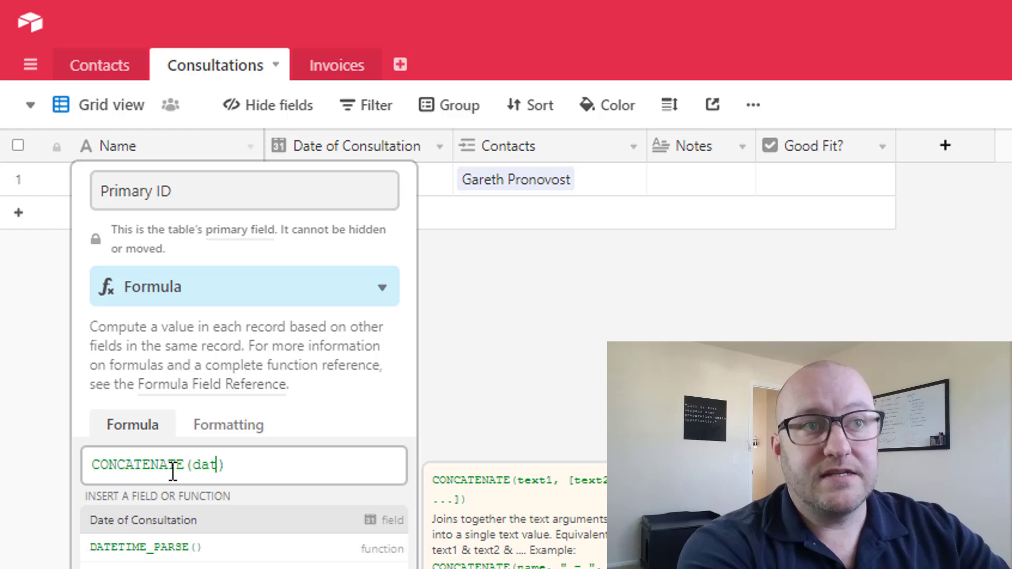
key("Down")
key("Down")
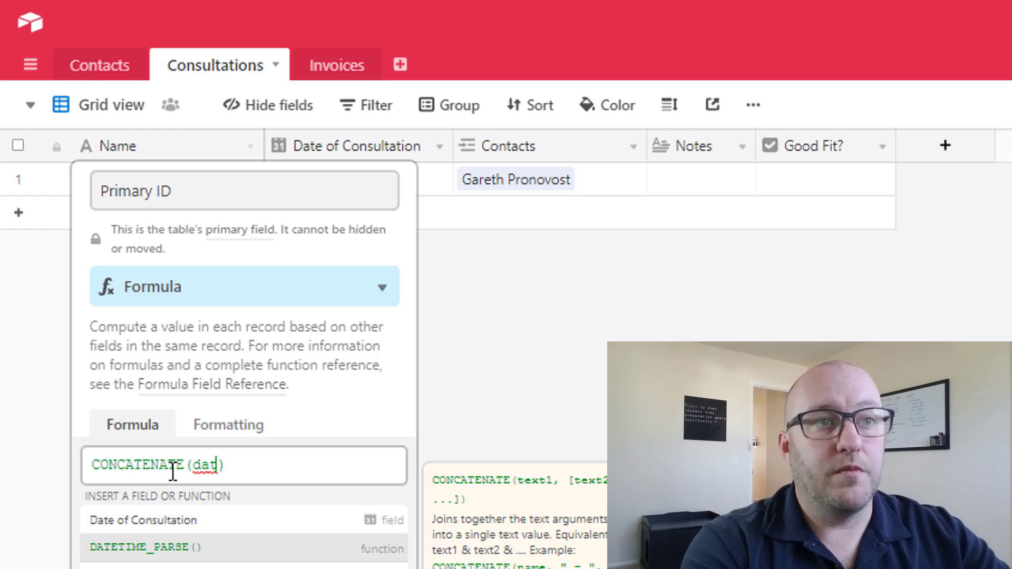
key("Return")
type("date")
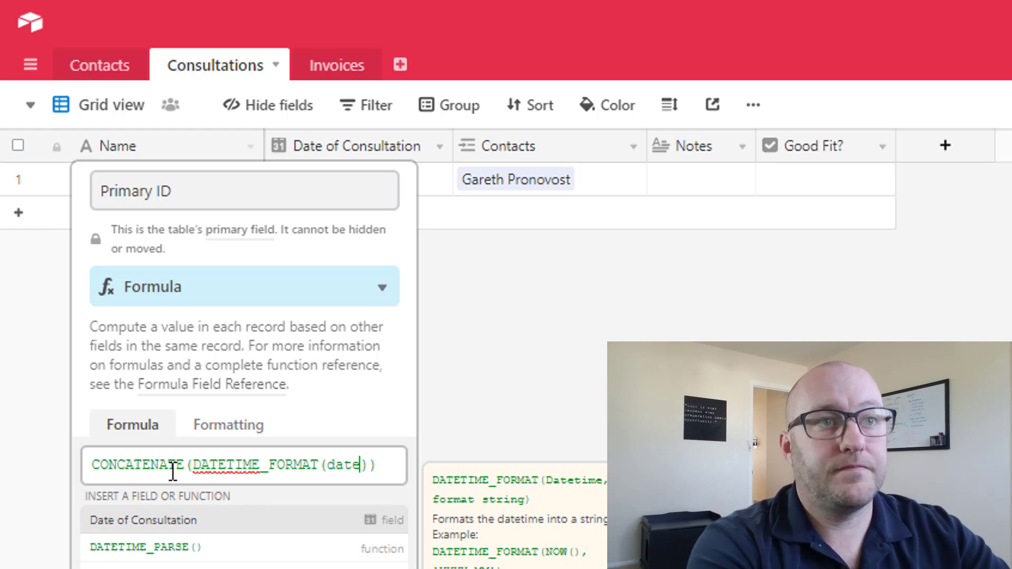
key("Return")
type(",'l;")
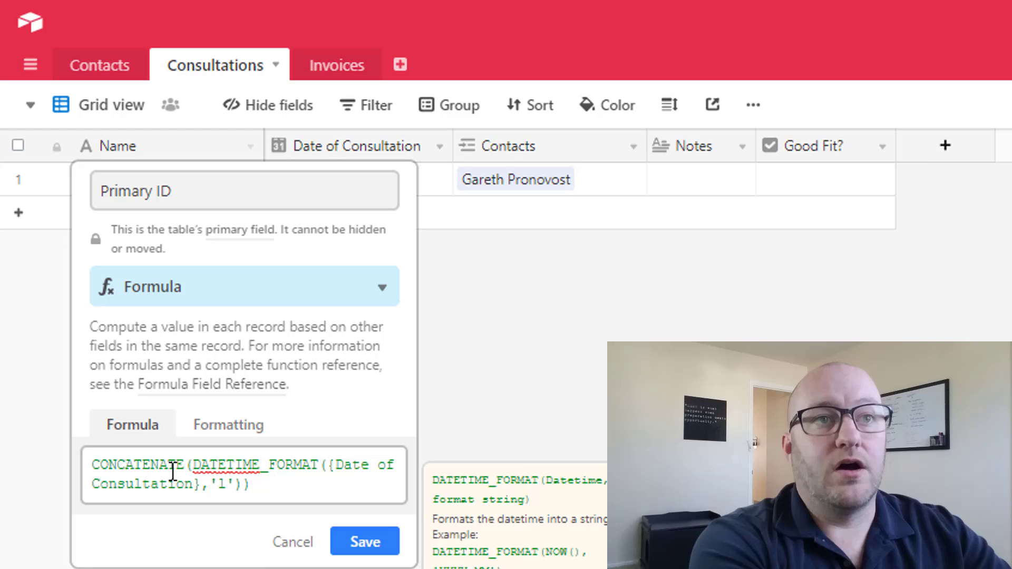
type(",con")
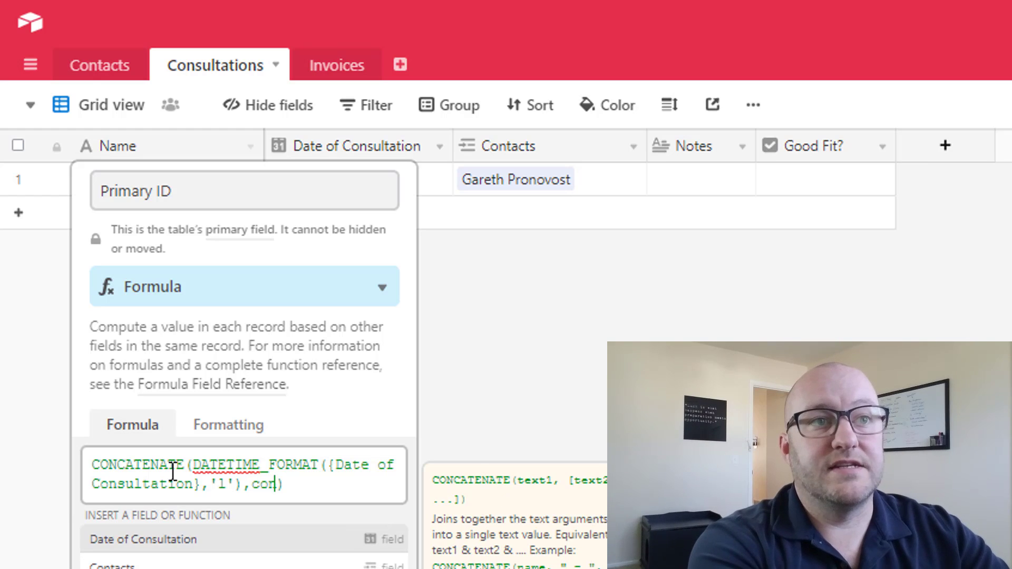
type("tacts")
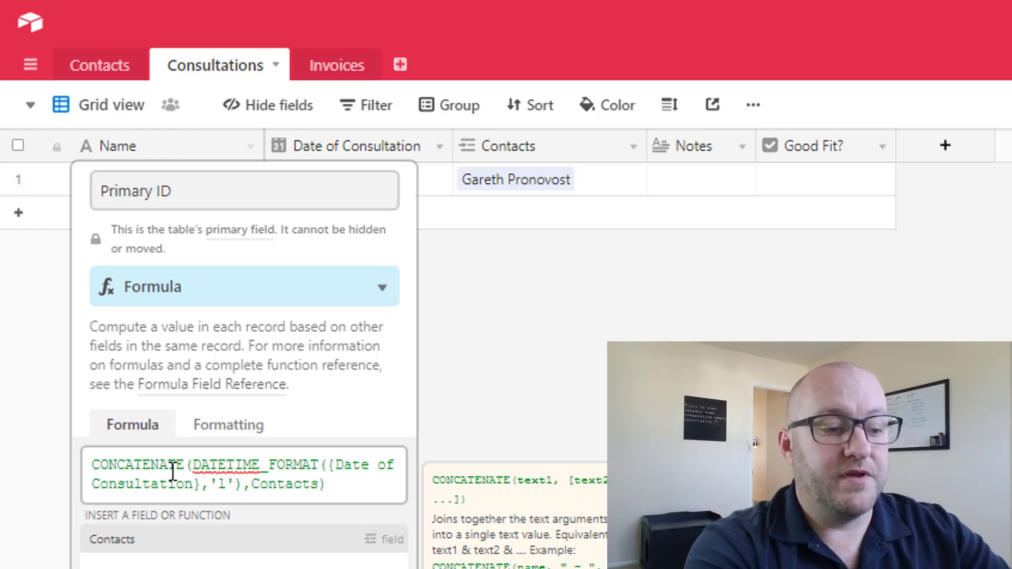
type("\" | \"")
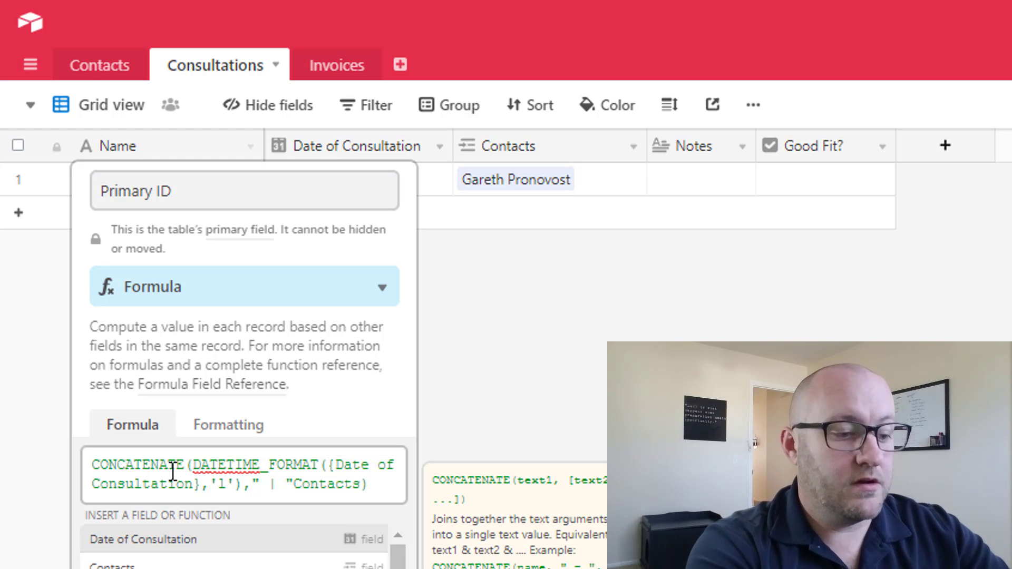
type(",")
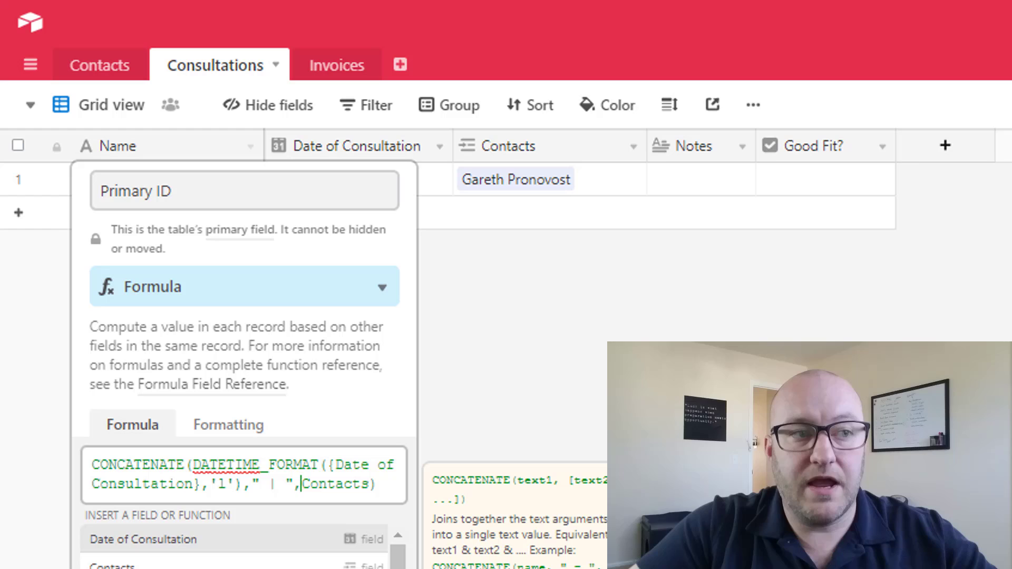
- Save the Primary ID formula and widen its column to show the full IDs
left_click(365, 543)
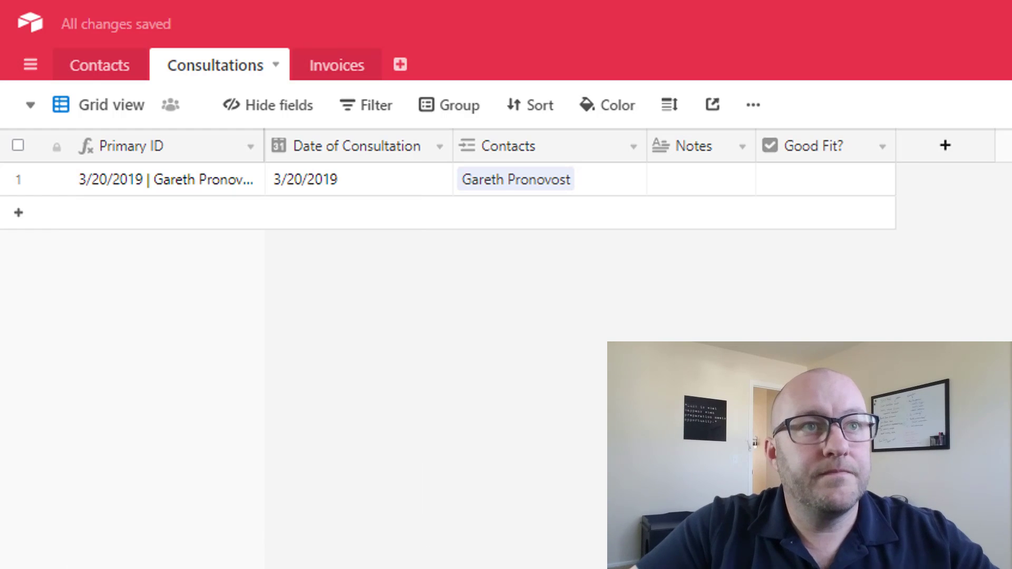
left_click_drag(264, 138, 356, 138)
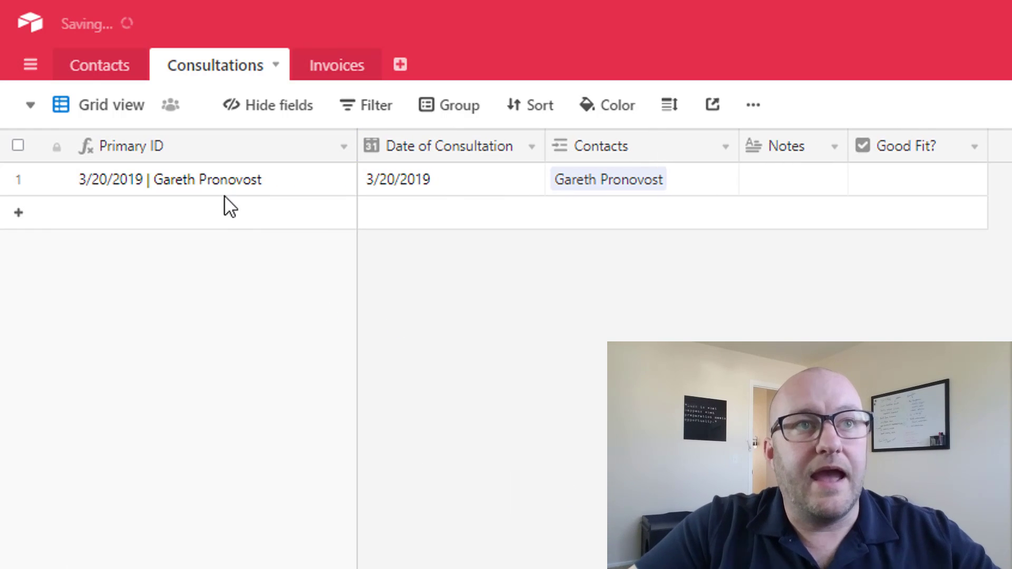
left_click(190, 180)
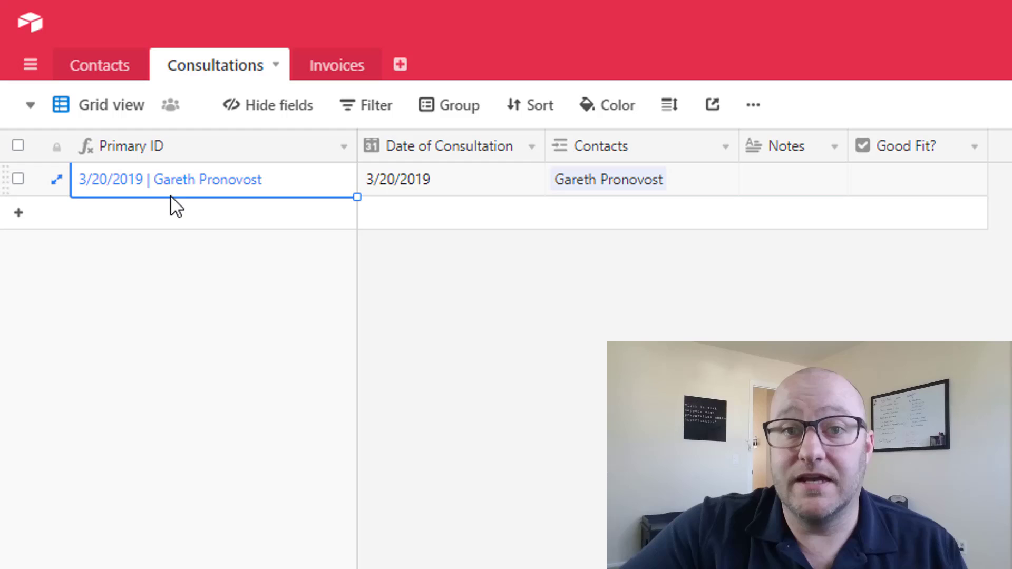
- Add a second consultation dated 3/19/2019 linked to the same contact
left_click(182, 222)
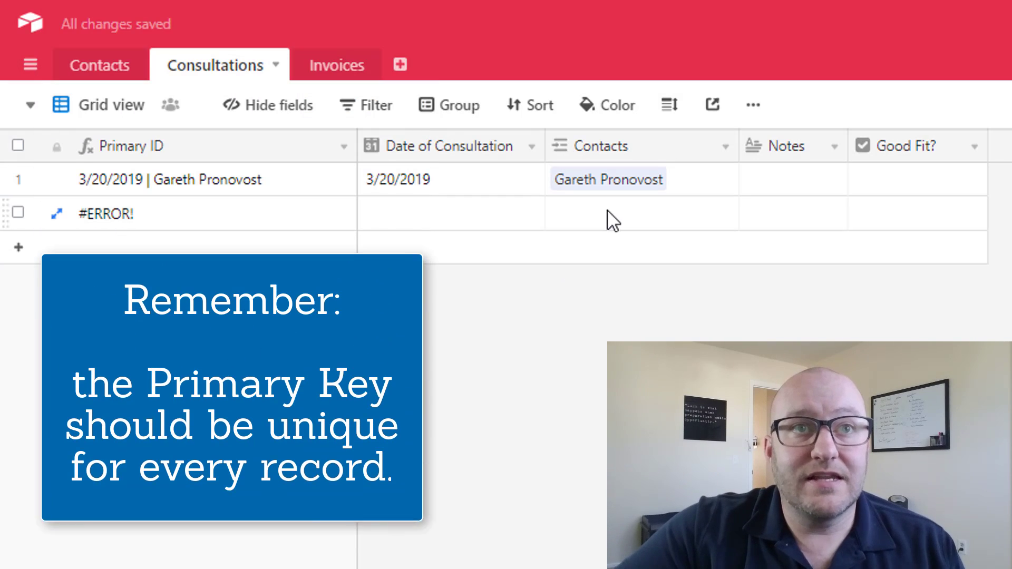
left_click(613, 222)
left_click(561, 213)
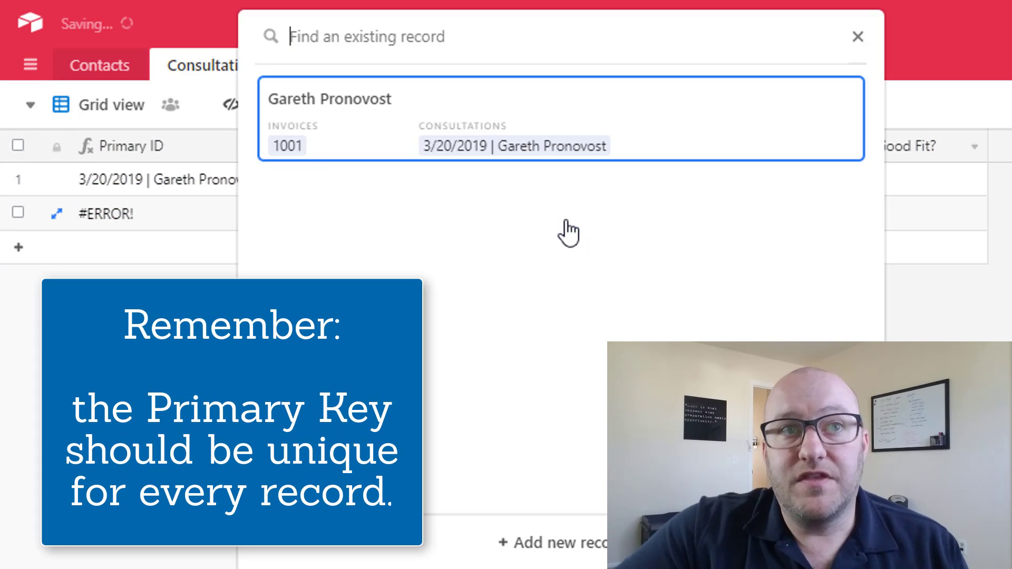
left_click(330, 119)
left_click(429, 214)
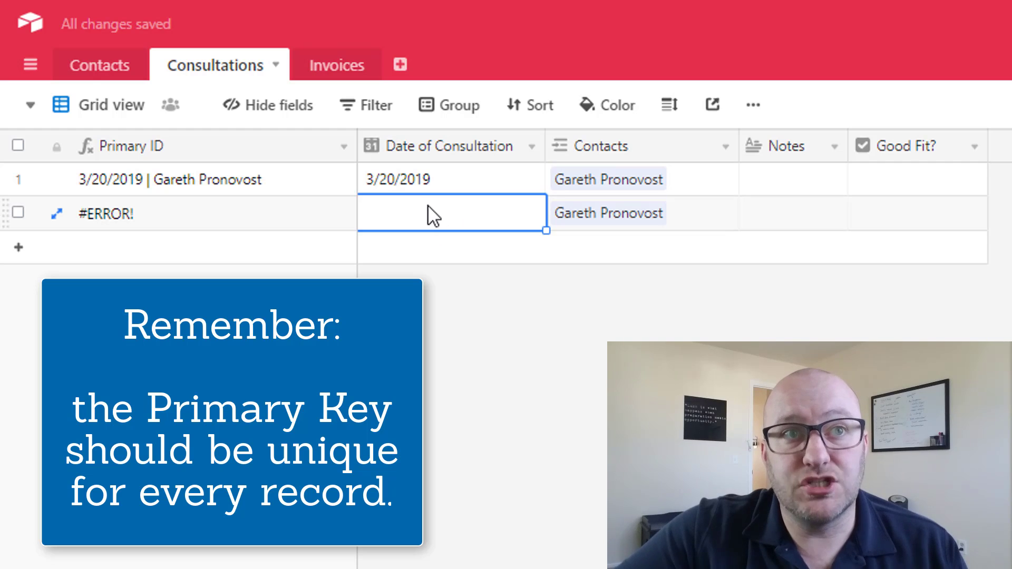
left_click(428, 210)
left_click(450, 385)
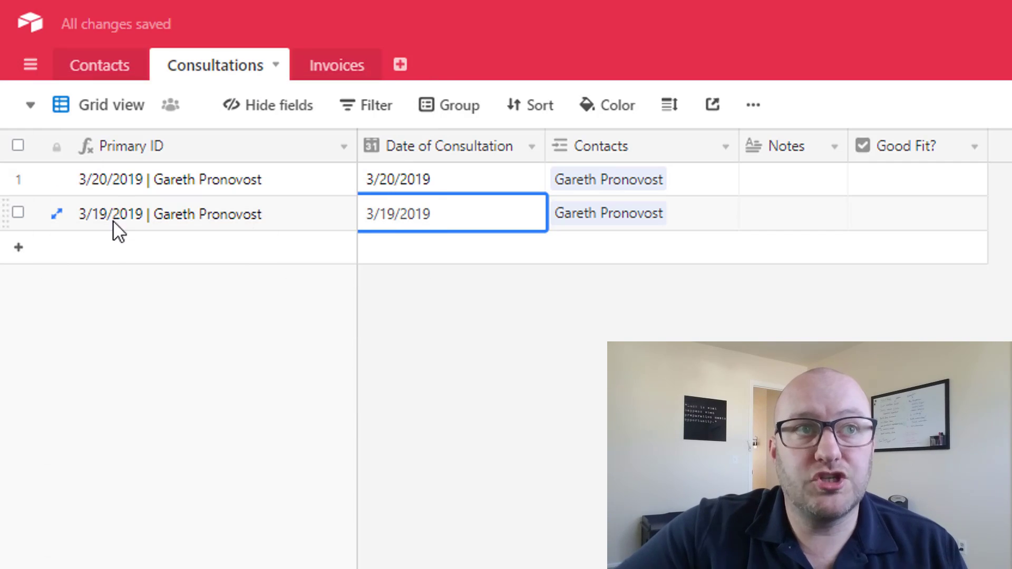
- In Contacts, widen the Consultations column to show both linked consultation IDs
left_click(112, 183)
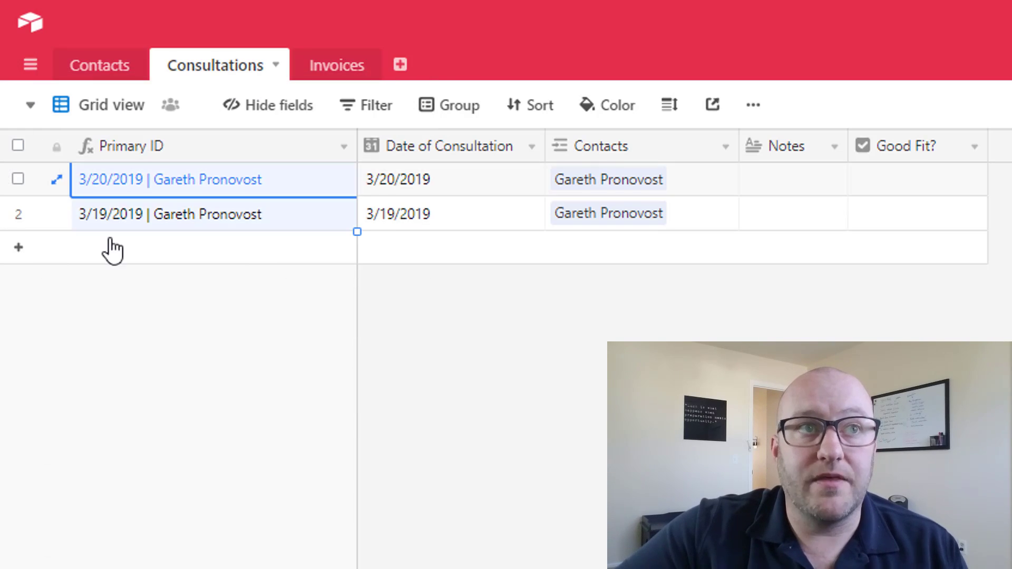
left_click(106, 67)
left_click_drag(555, 145, 814, 140)
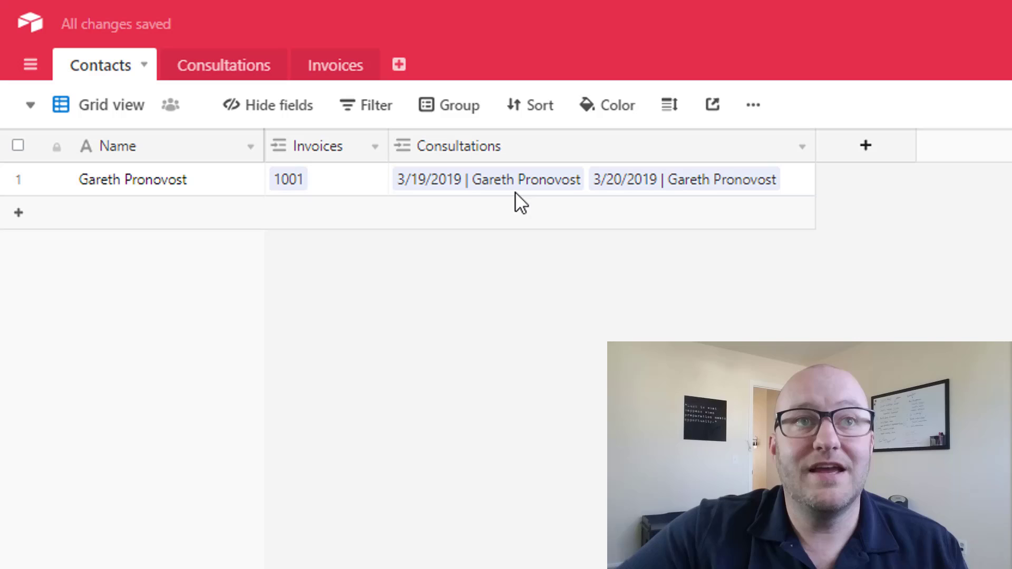
left_click(497, 181)
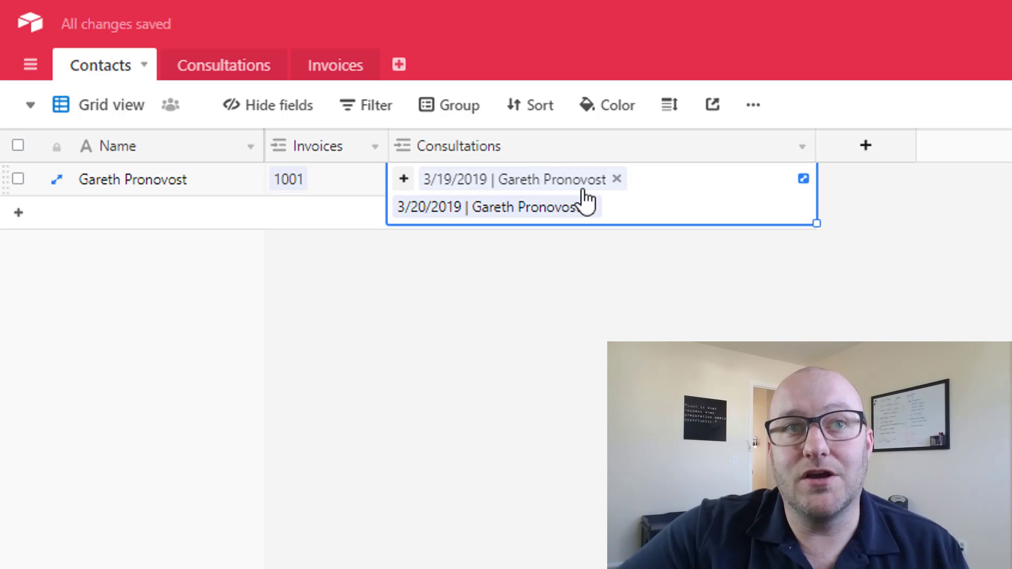
left_click(596, 409)
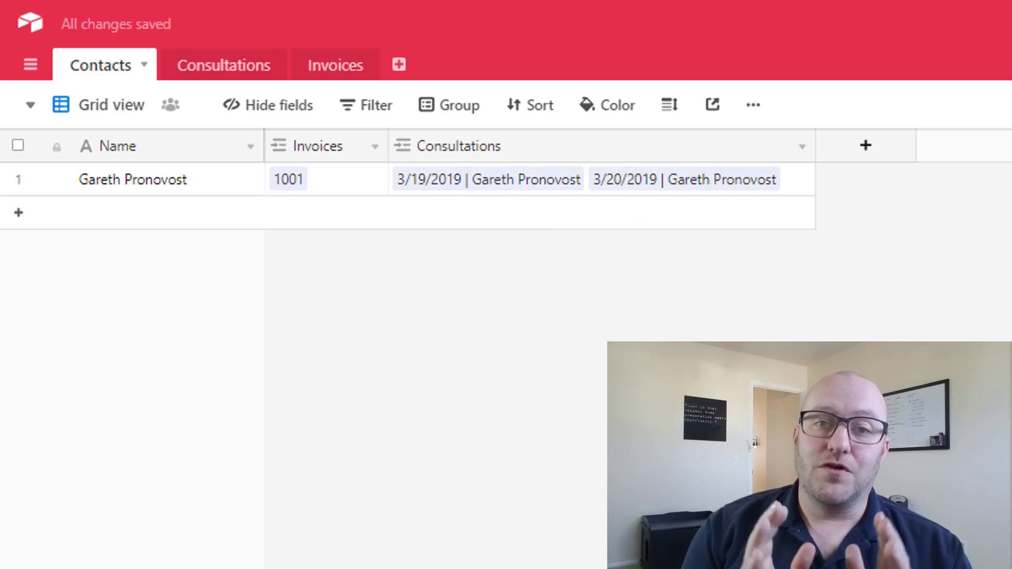